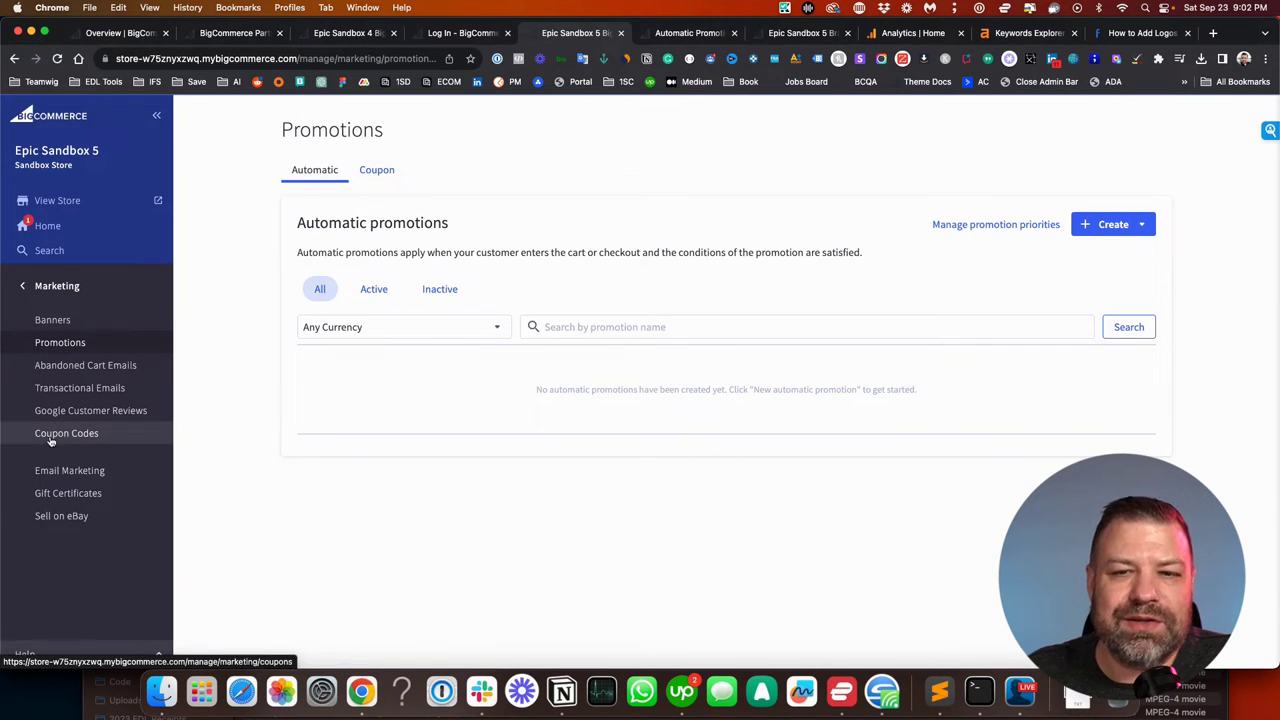
Step: Check the legacy coupon codes page, then start a new coupon promotion with the advanced editor
click(80, 440)
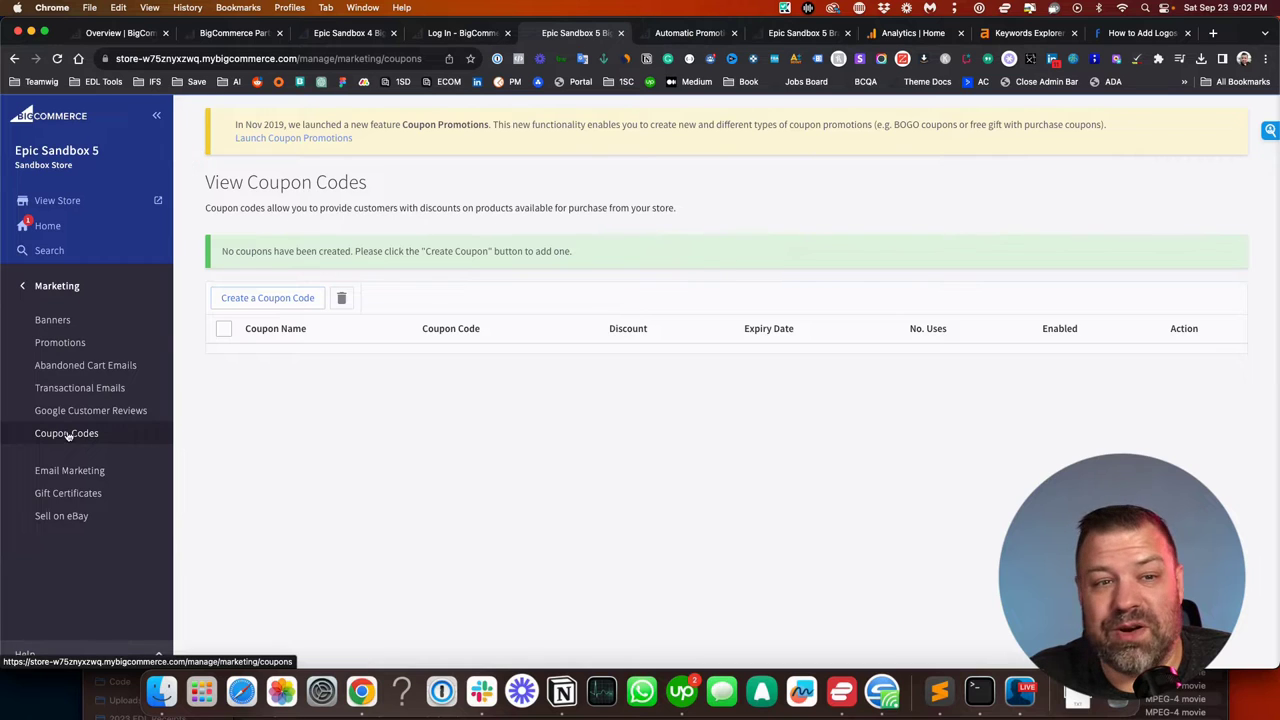
click(62, 342)
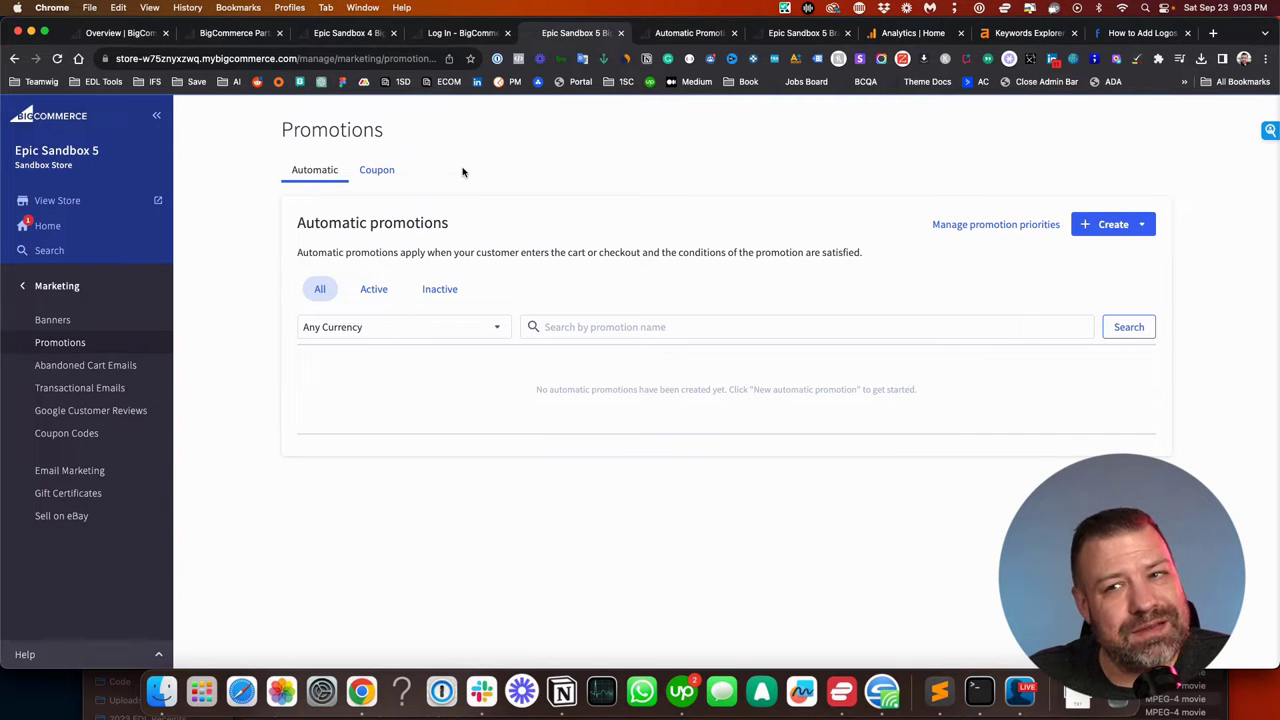
click(376, 170)
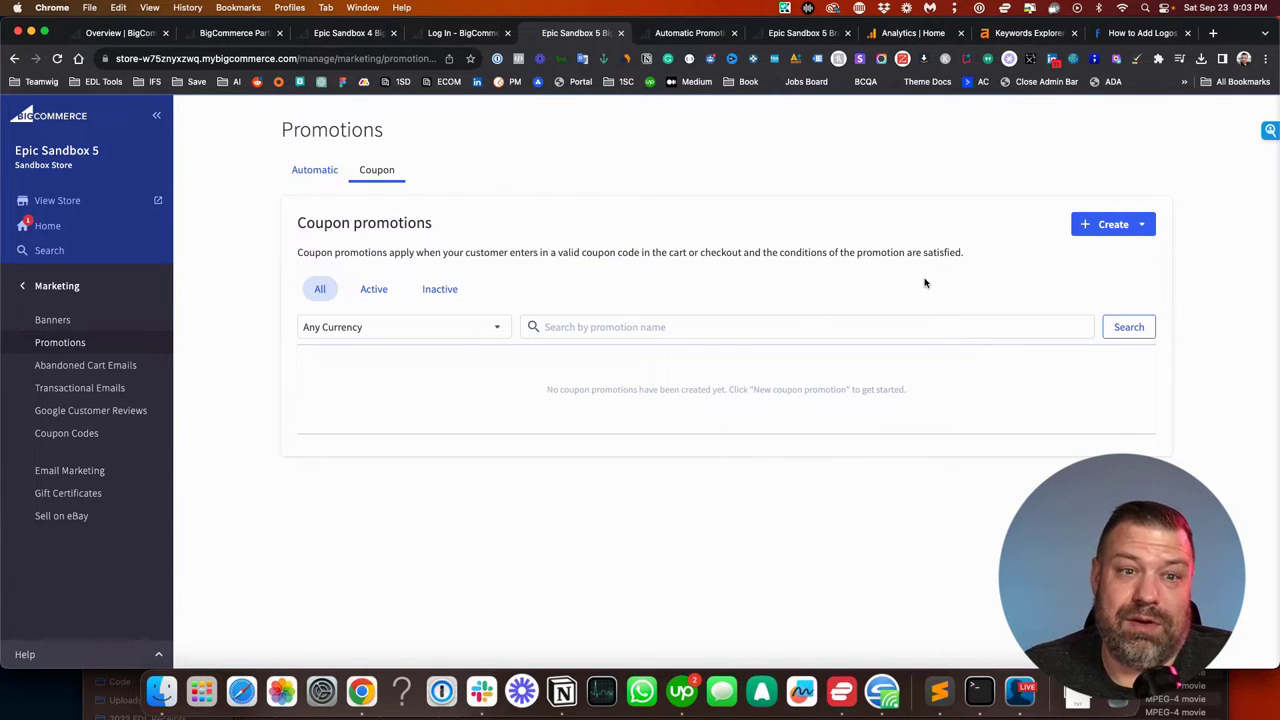
click(1146, 226)
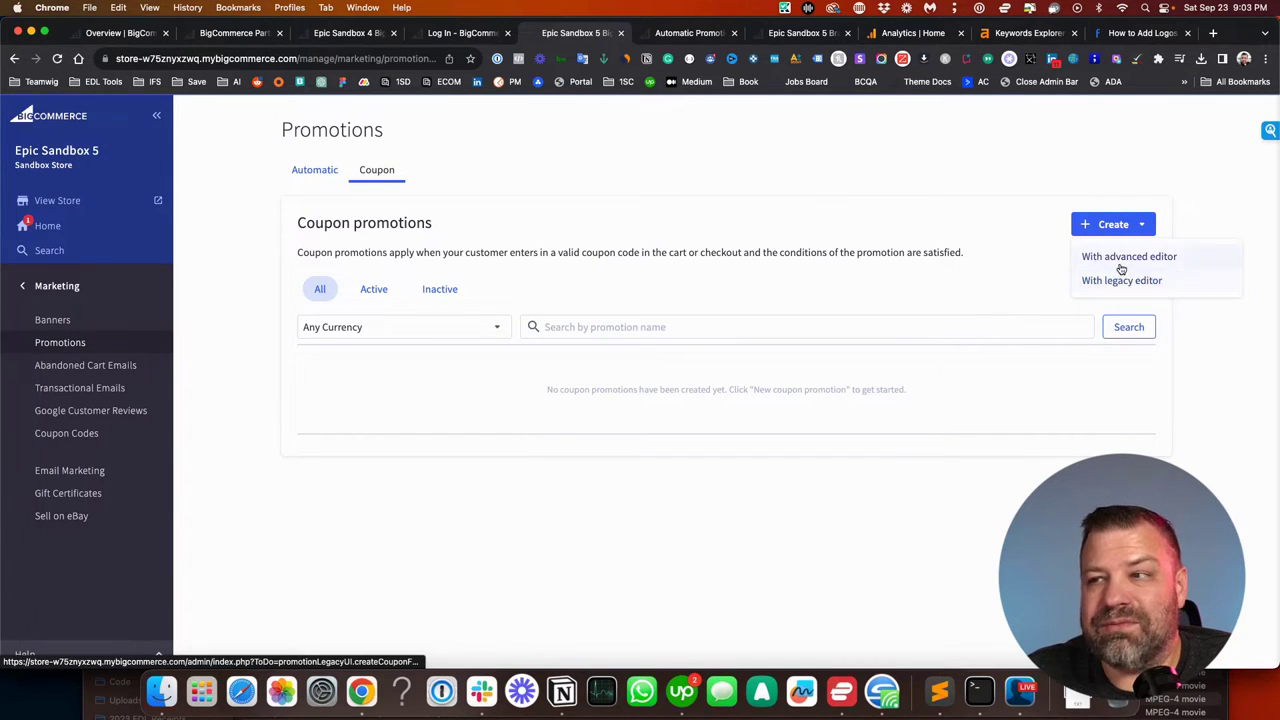
click(1124, 257)
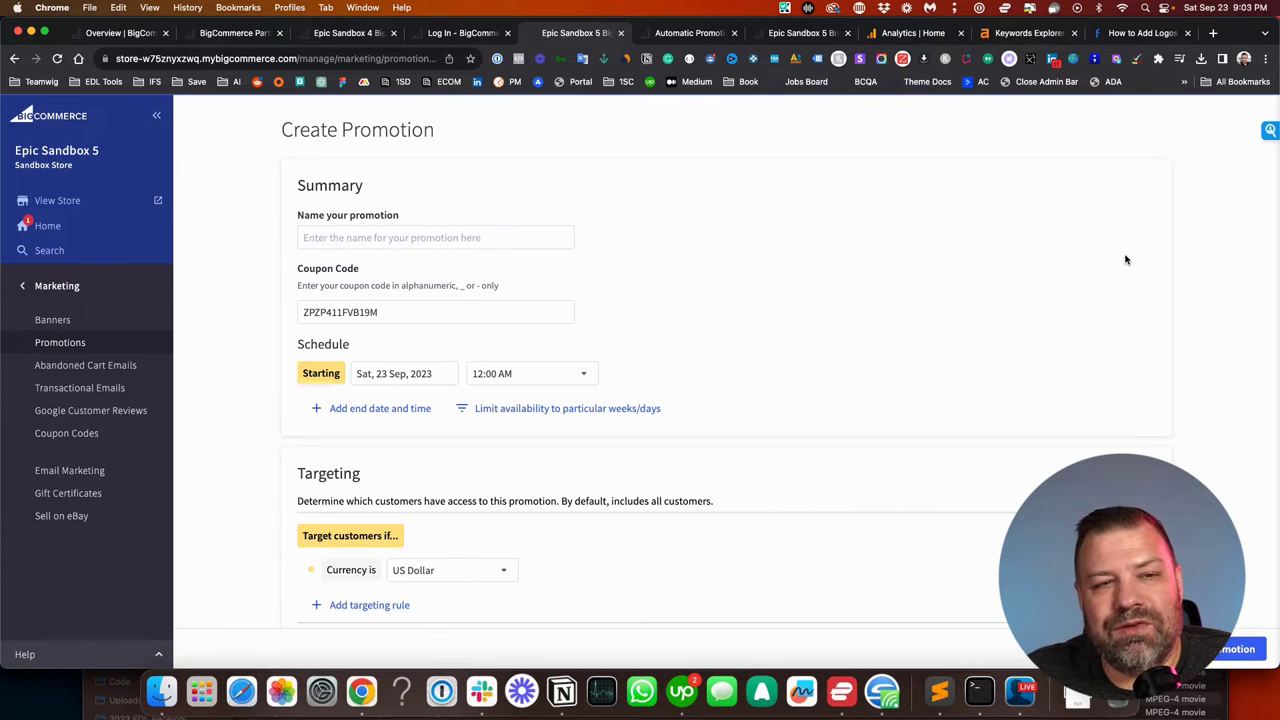
Step: Name the promotion "Coupon whatever" and replace the generated coupon code with NEW10
click(367, 237)
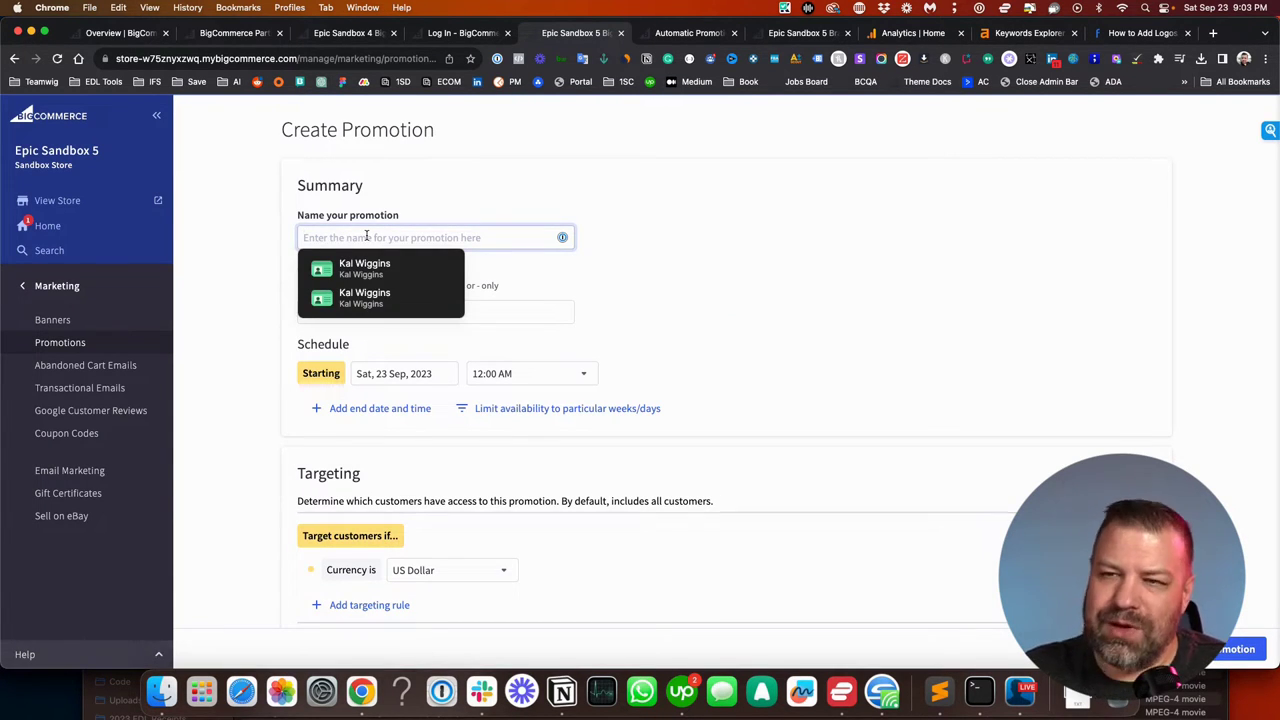
text(Coupon whatever)
key(Tab)
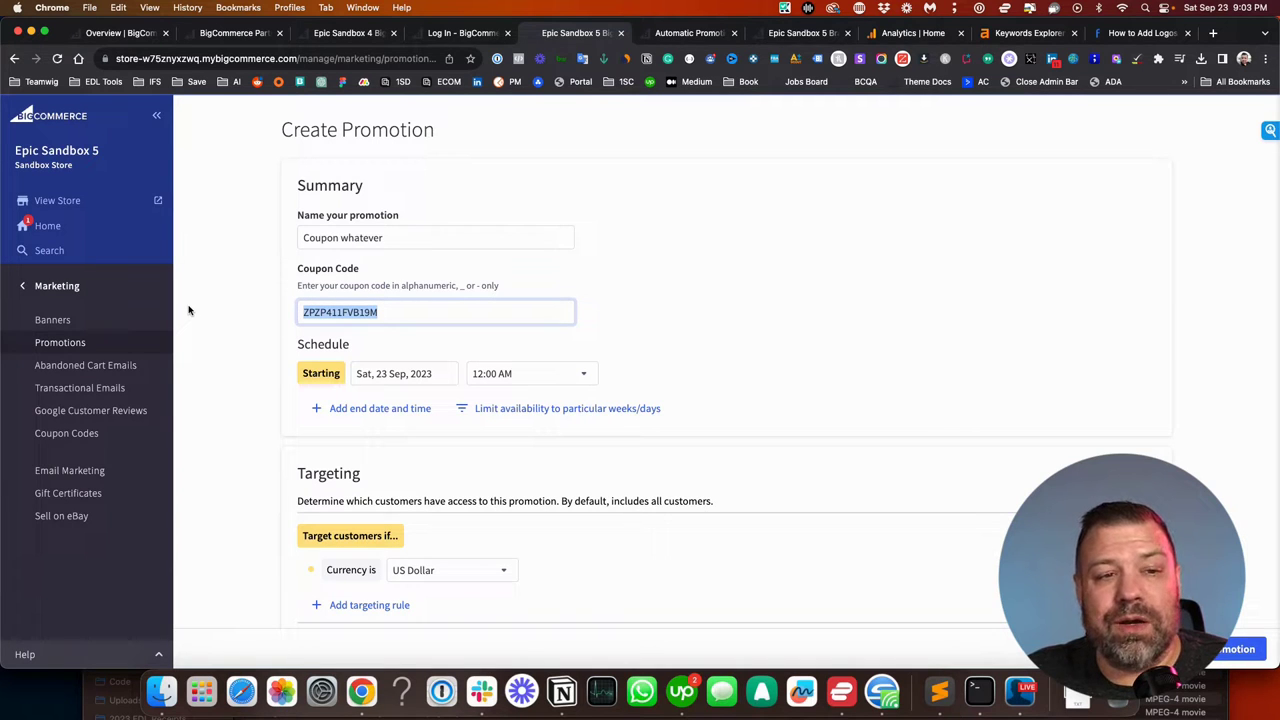
click(463, 285)
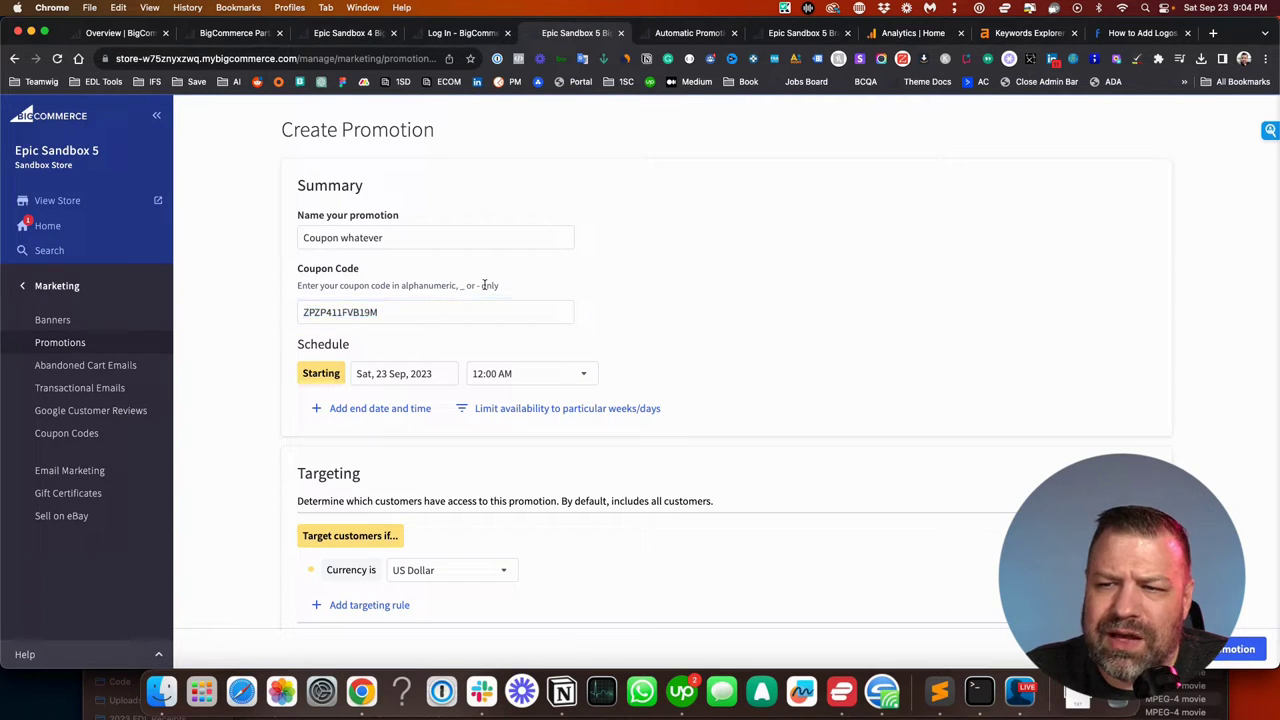
double_click(479, 285)
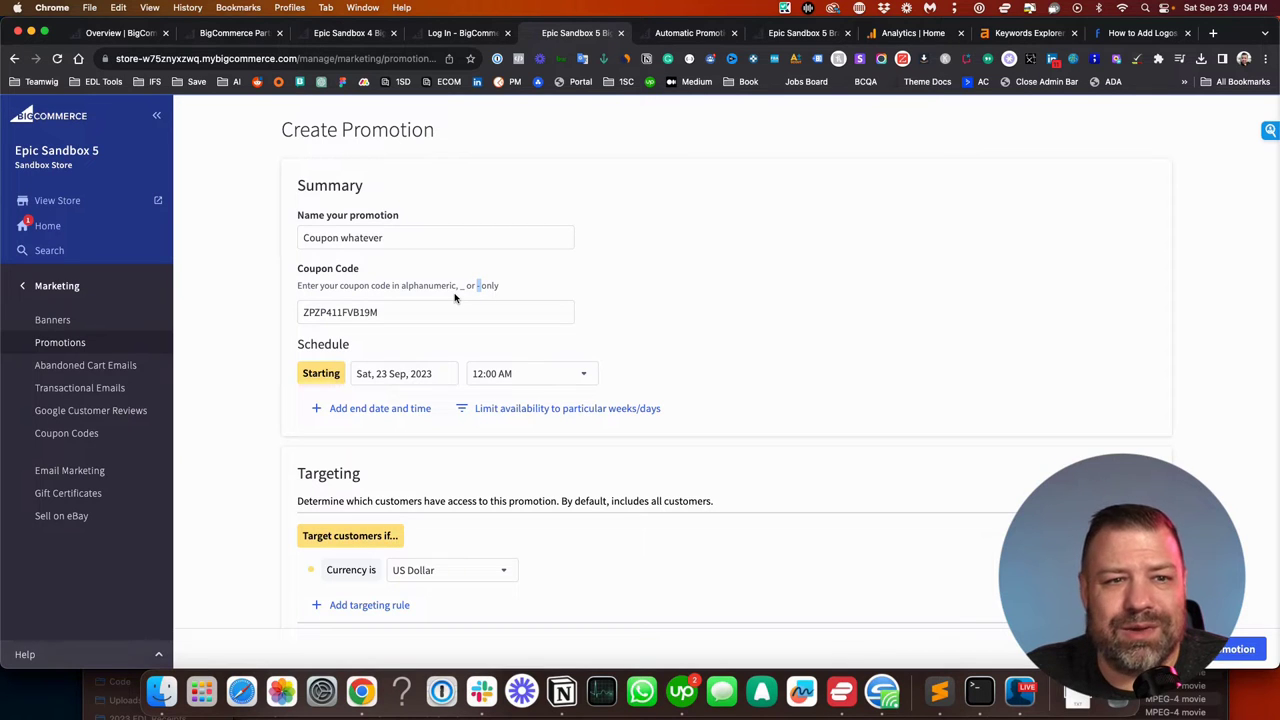
double_click(382, 311)
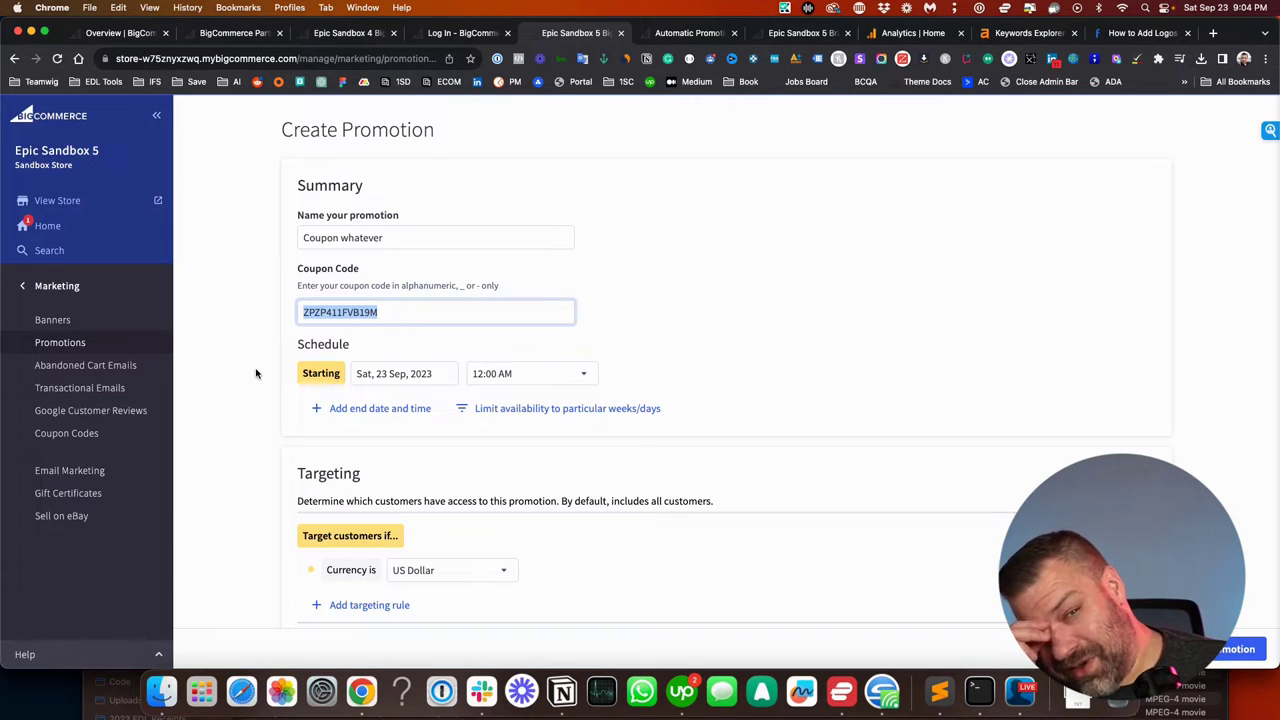
text(NEW)
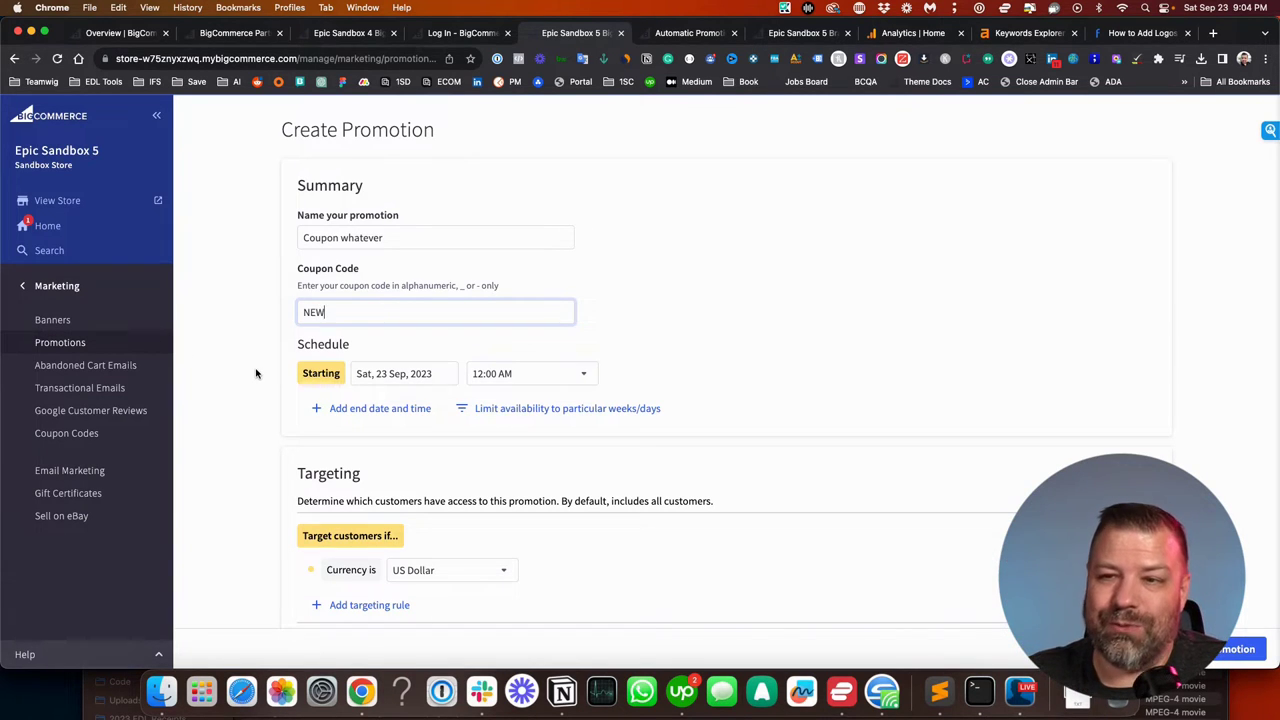
text(109)
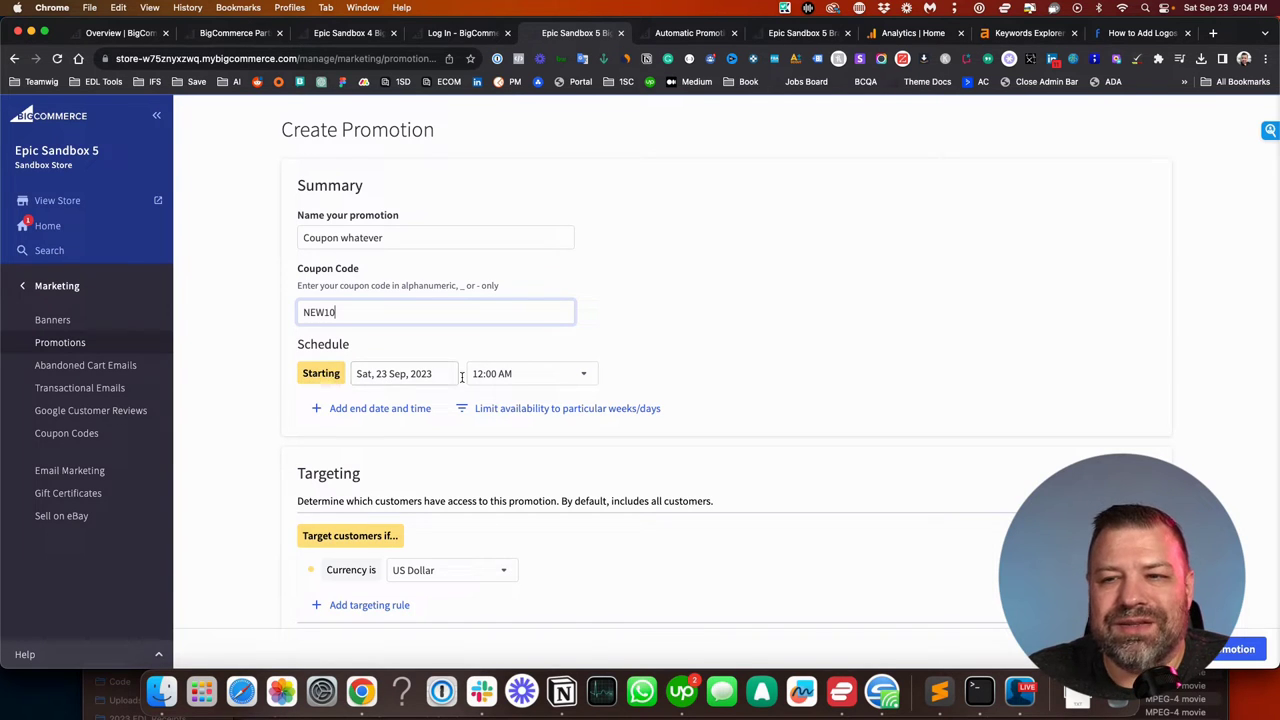
Step: Try adding an end date and a weekly Monday availability limit to the schedule, removing each again
click(311, 411)
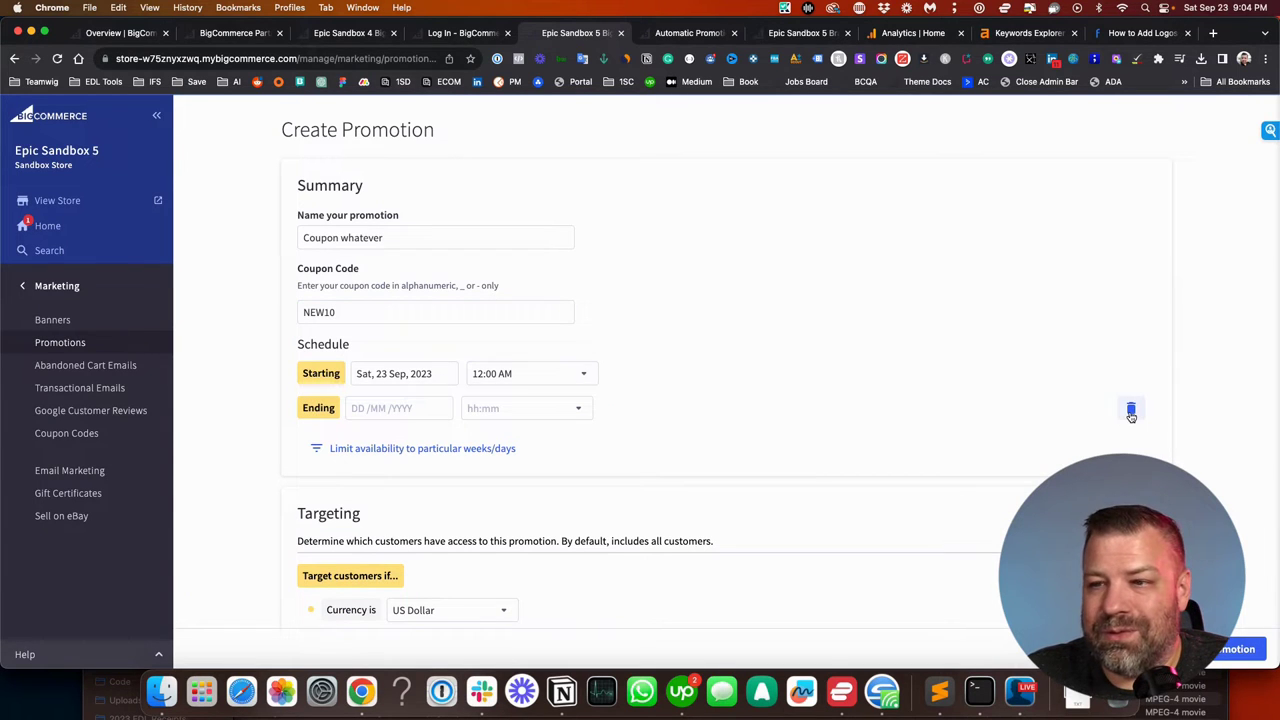
click(1130, 410)
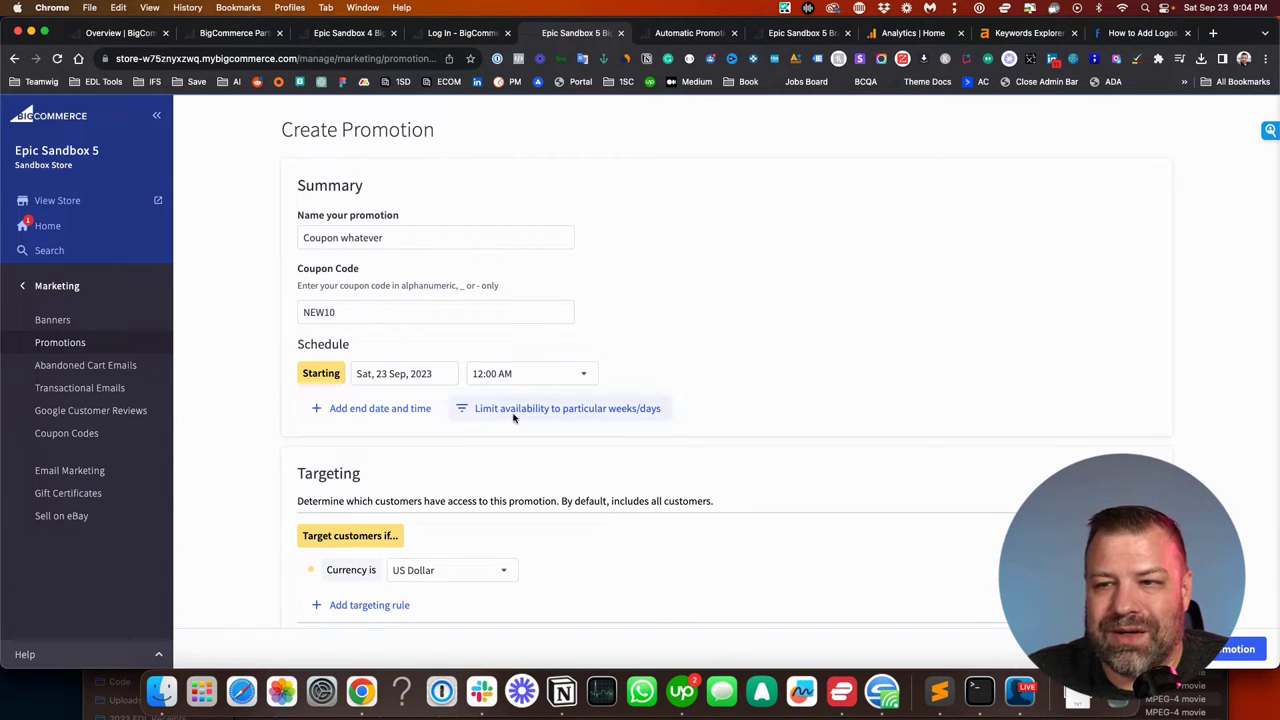
click(550, 409)
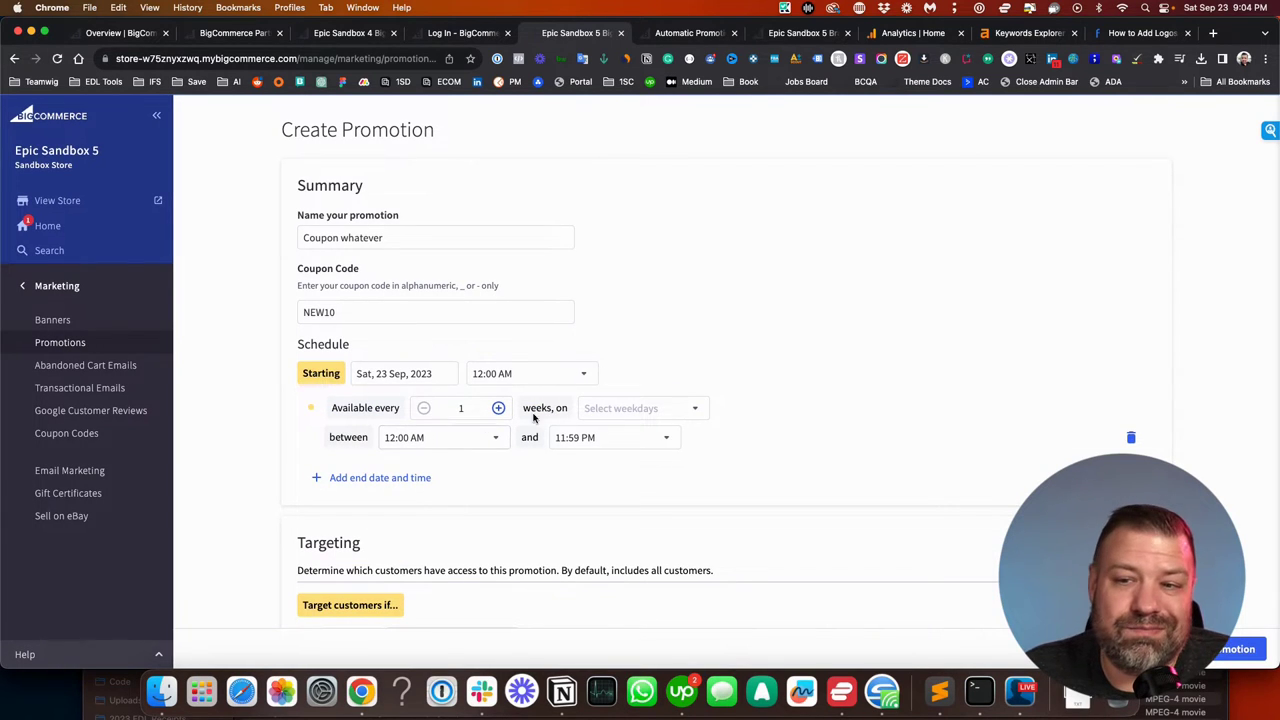
click(620, 408)
click(623, 437)
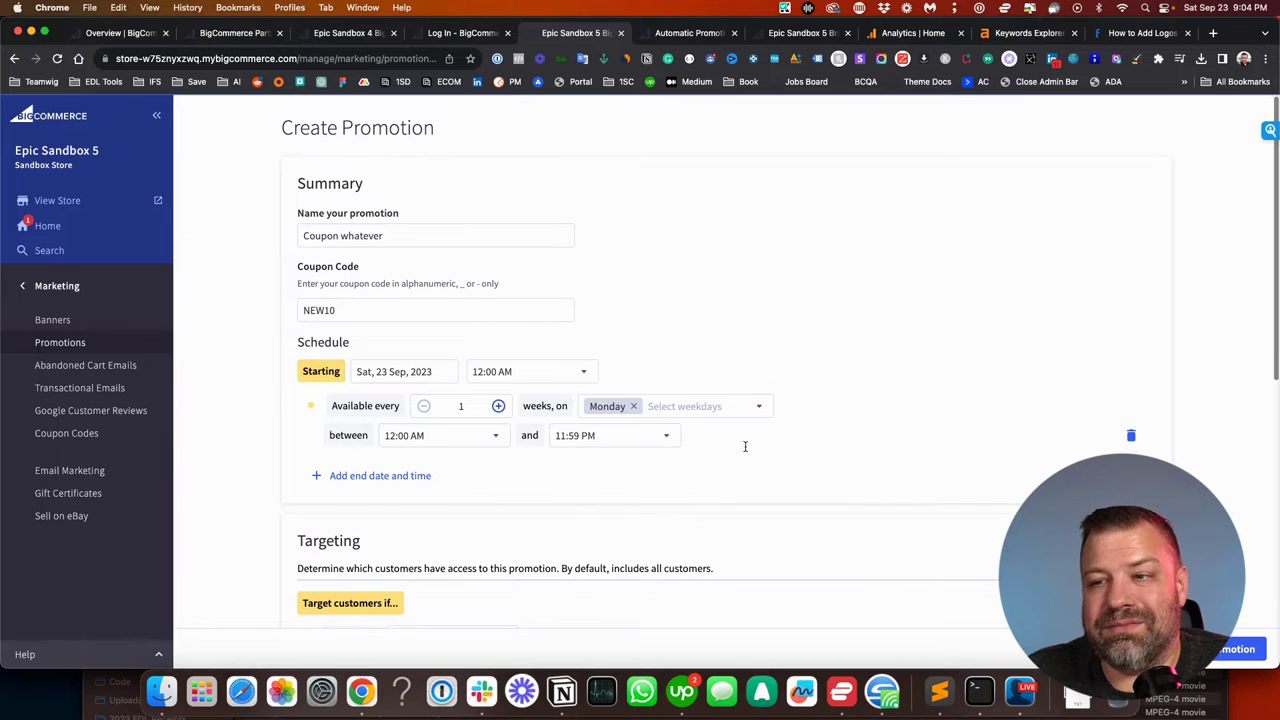
scroll(745, 447, up, 1)
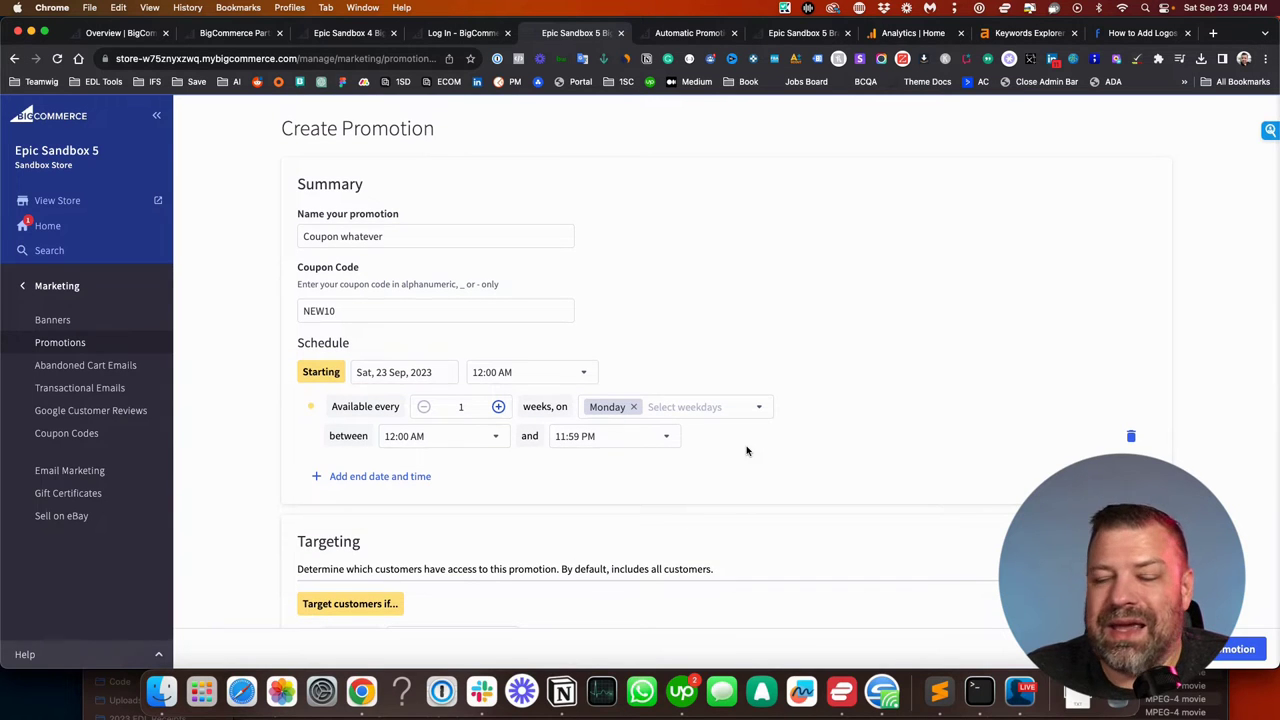
scroll(746, 451, down, 1)
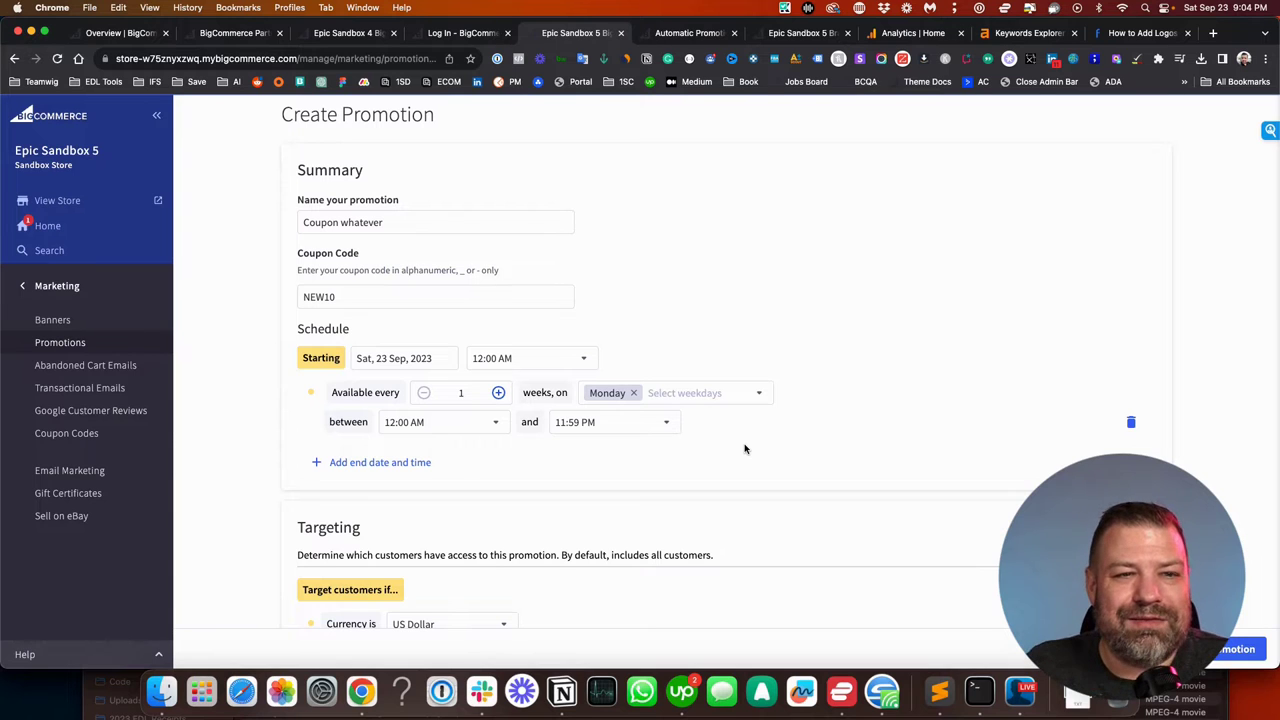
click(1131, 423)
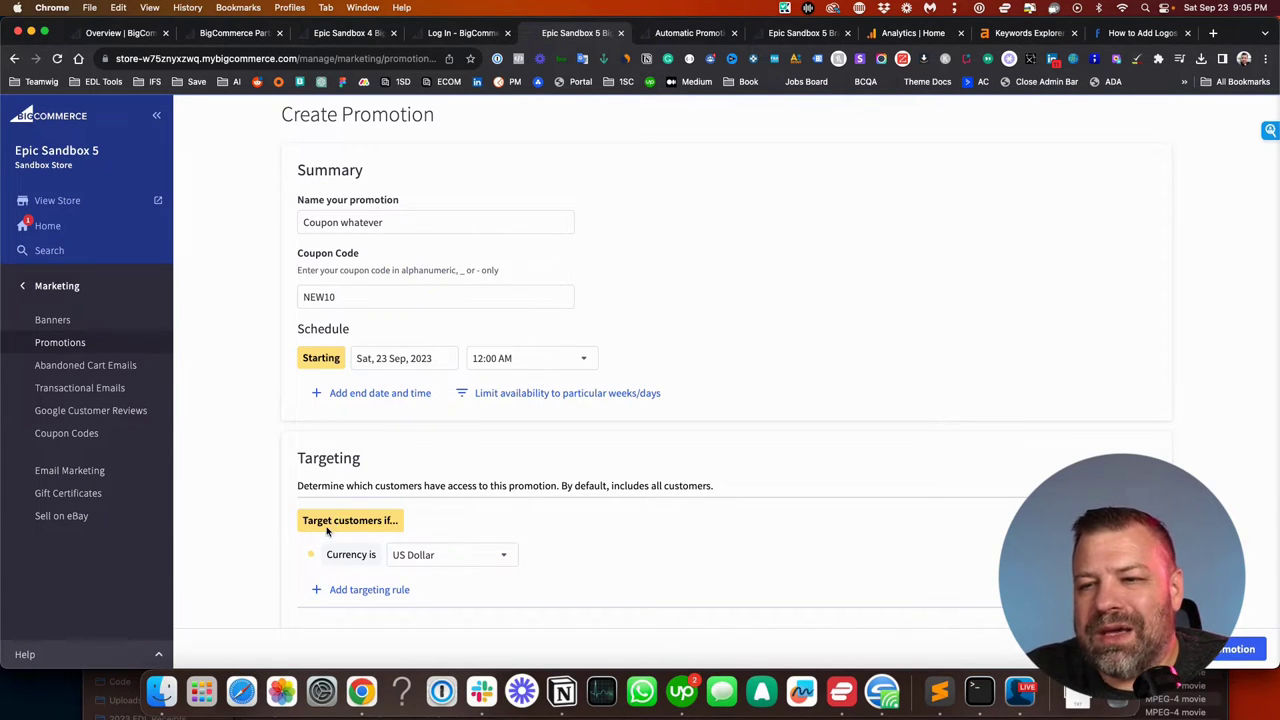
Step: Try a targeting rule by customer group, customer segment and shipping destination, then remove the rule
scroll(328, 530, down, 2)
scroll(326, 530, down, 1)
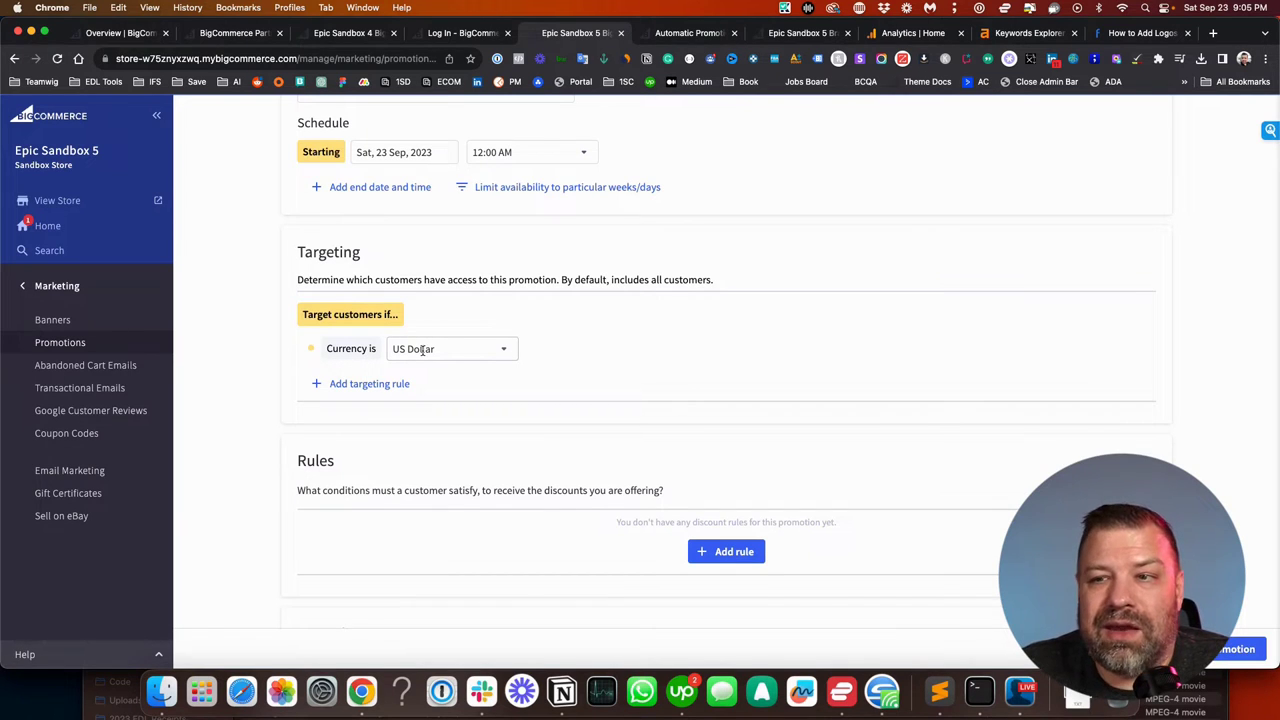
click(363, 384)
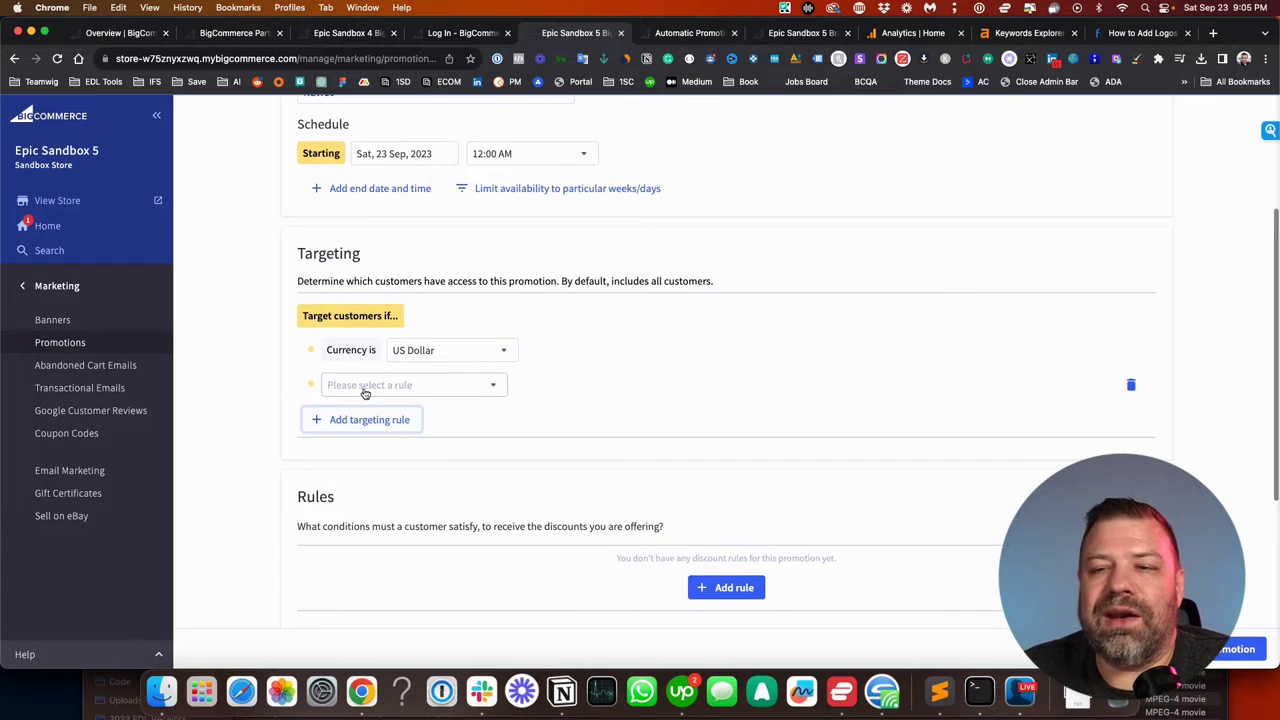
click(370, 385)
click(391, 417)
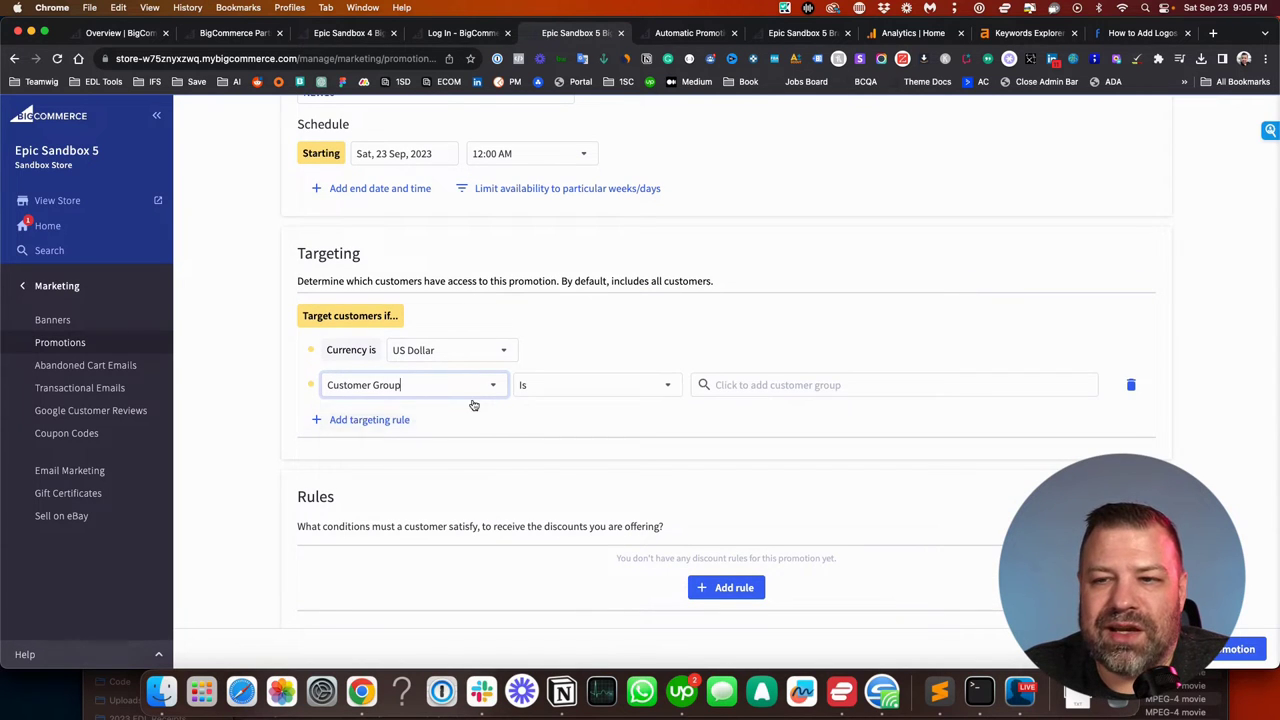
click(403, 385)
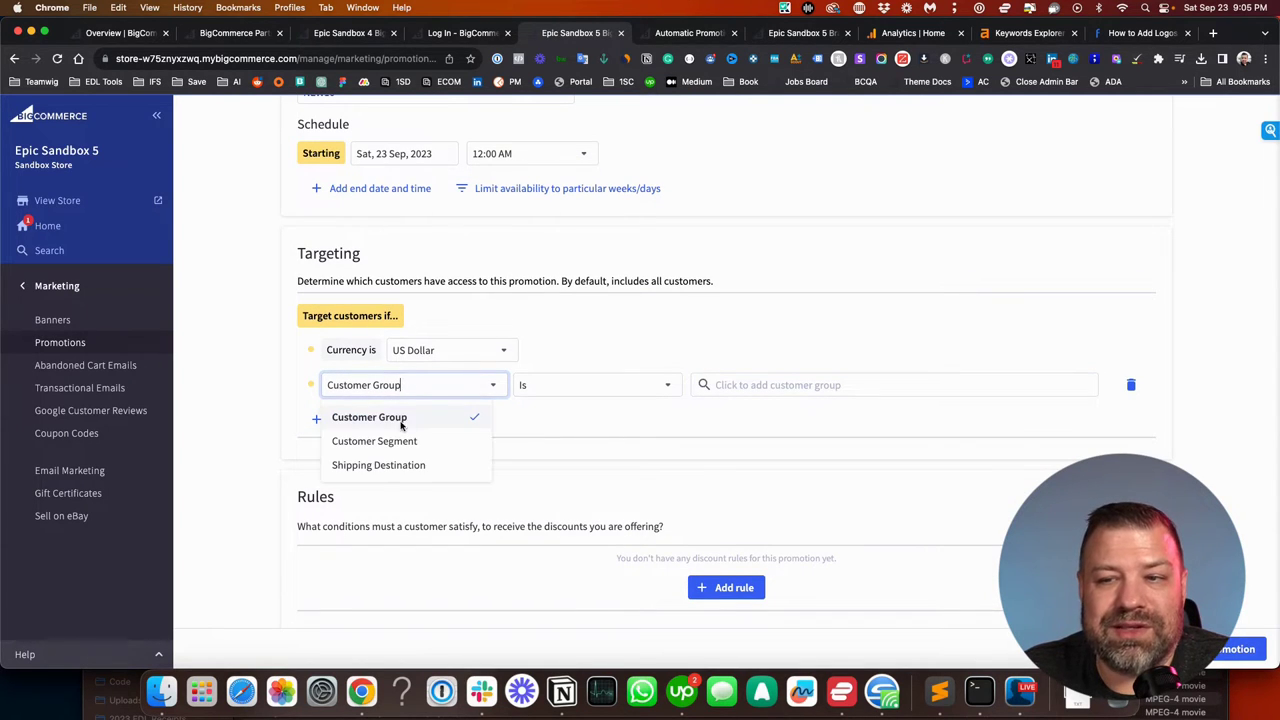
click(388, 444)
click(463, 386)
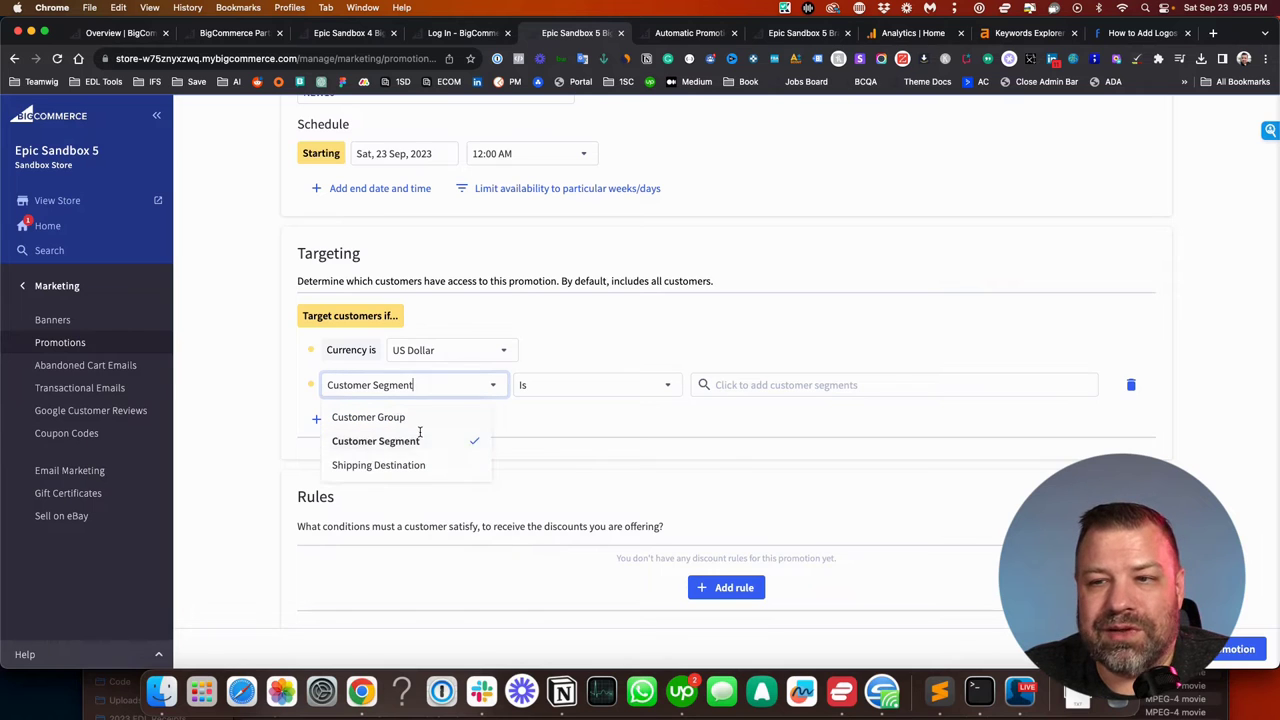
click(399, 467)
click(735, 388)
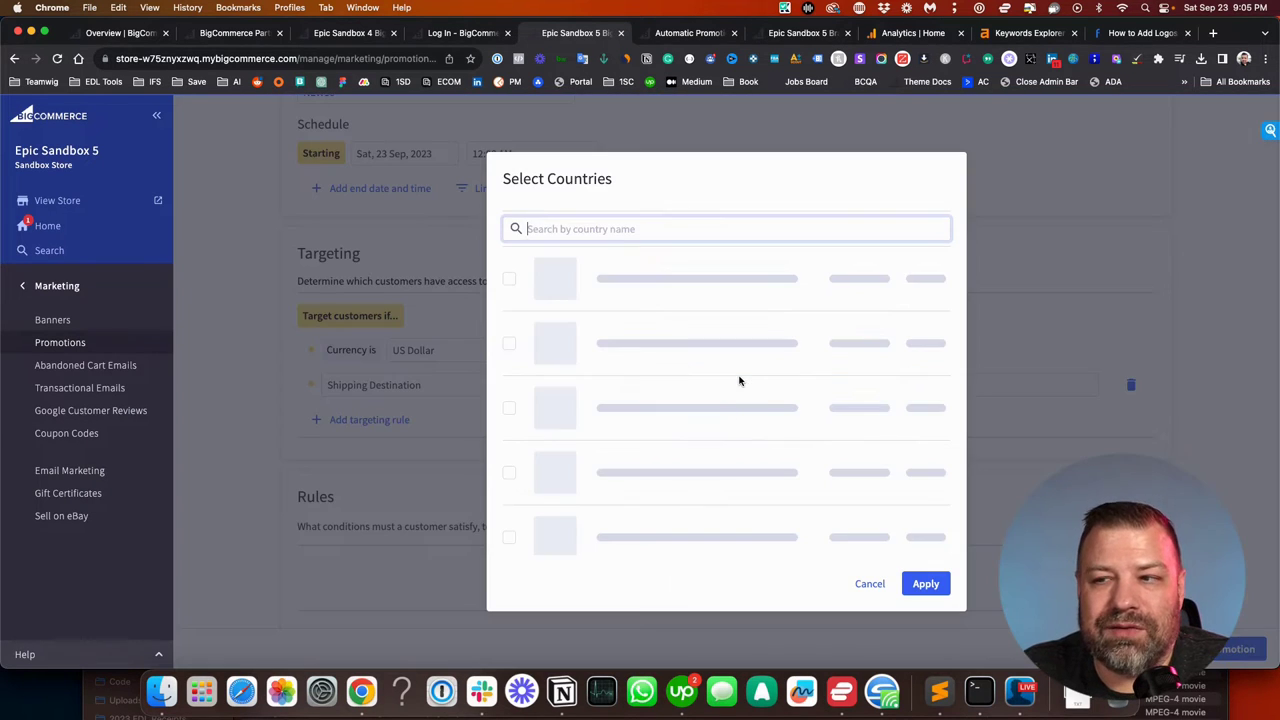
click(877, 590)
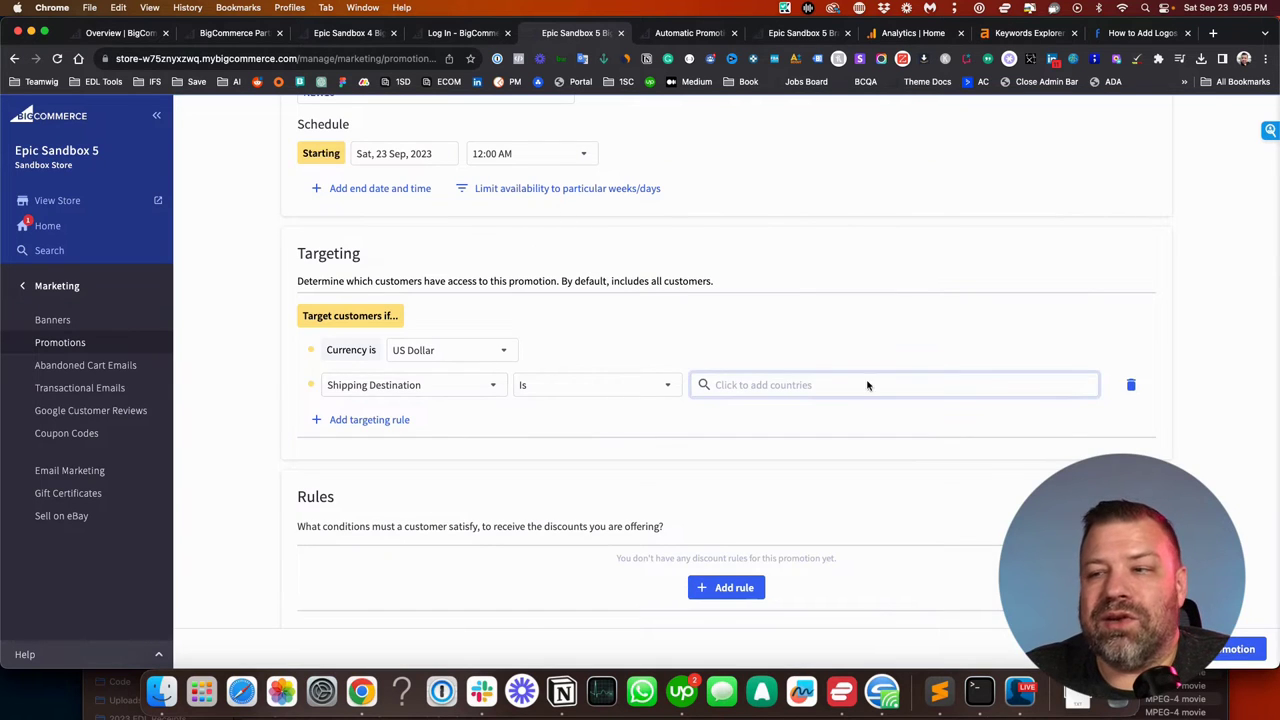
click(1130, 386)
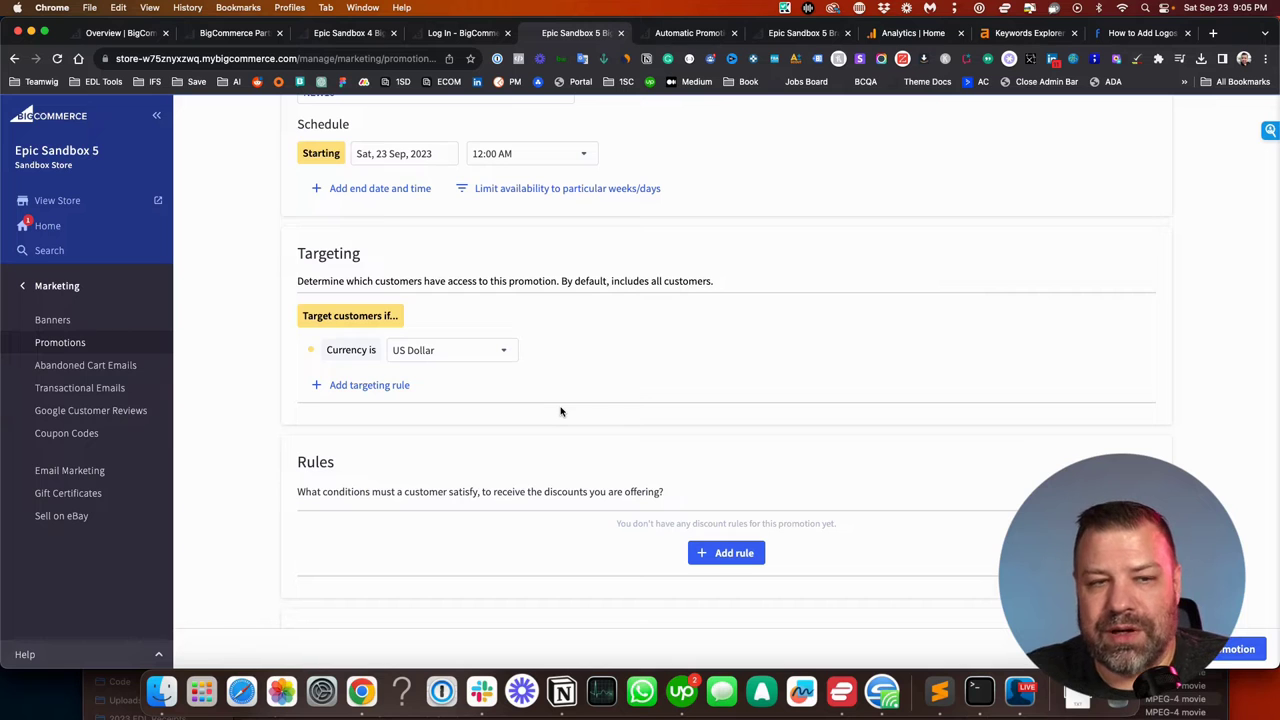
Step: Examine the discount rule templates, including Discount order subtotal, Spend $100, get free shipping, and Buy any X products for $Y amount
scroll(513, 448, down, 2)
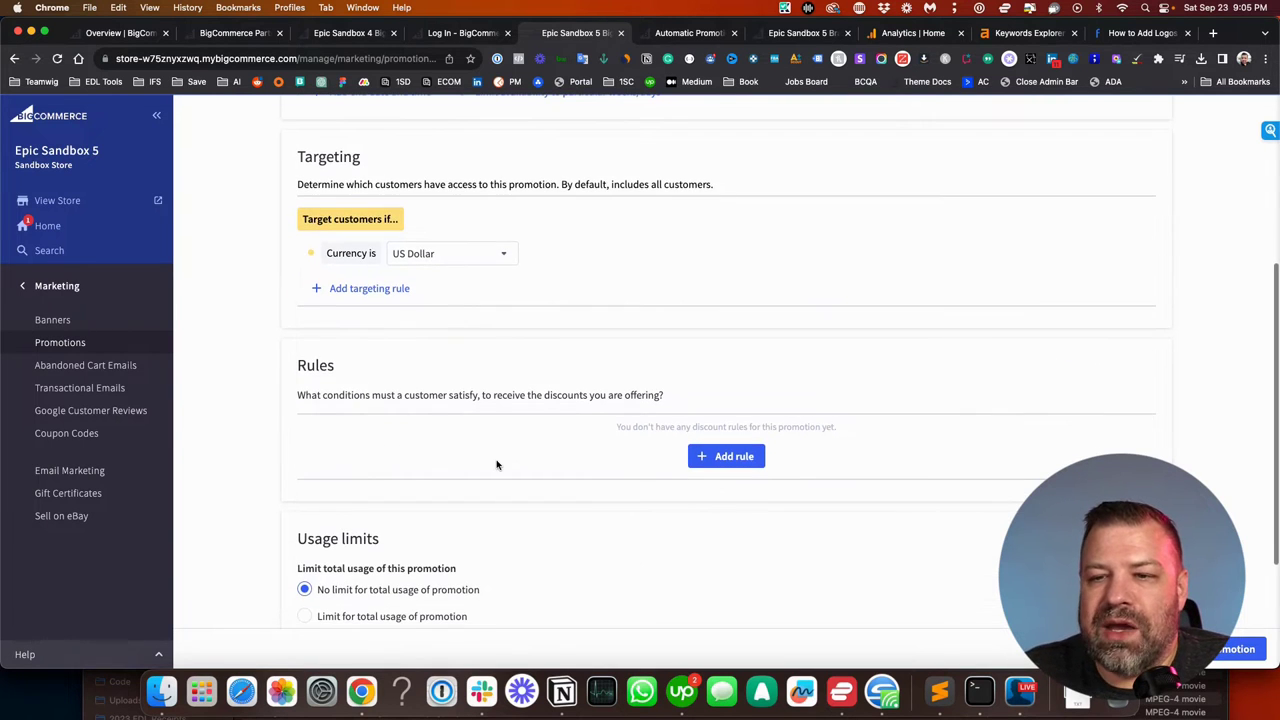
scroll(497, 464, down, 2)
click(725, 368)
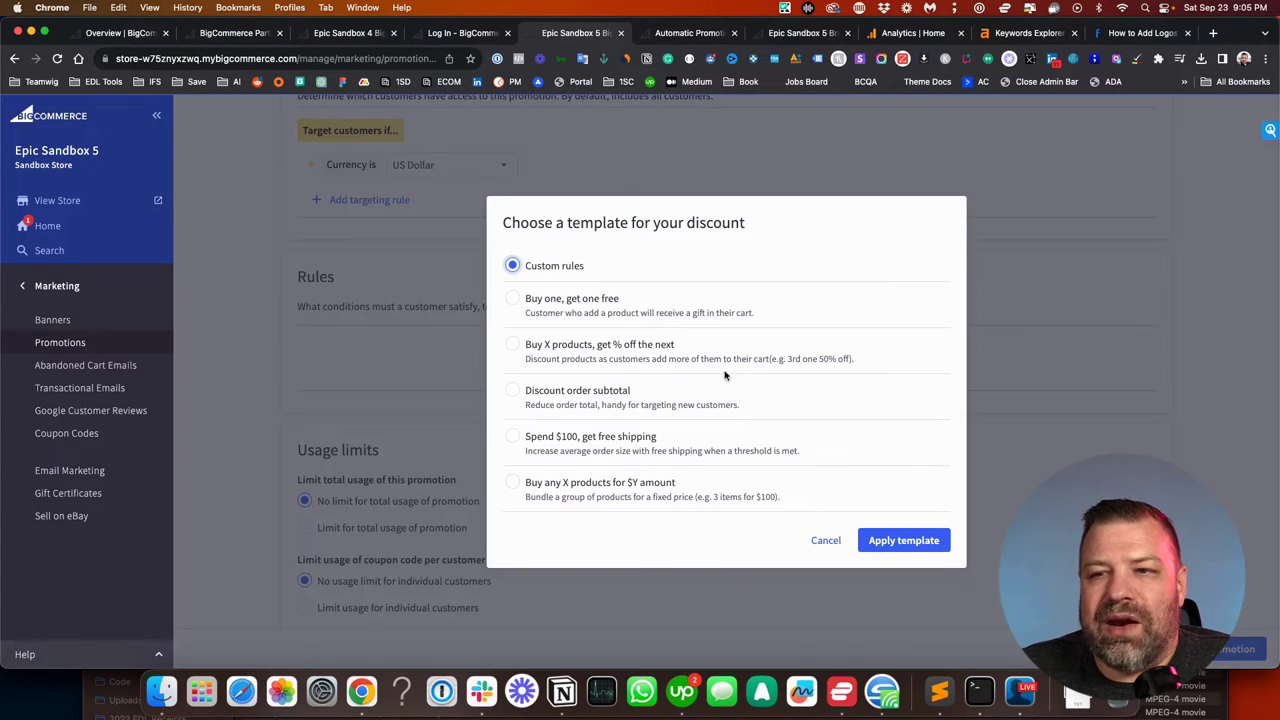
click(825, 541)
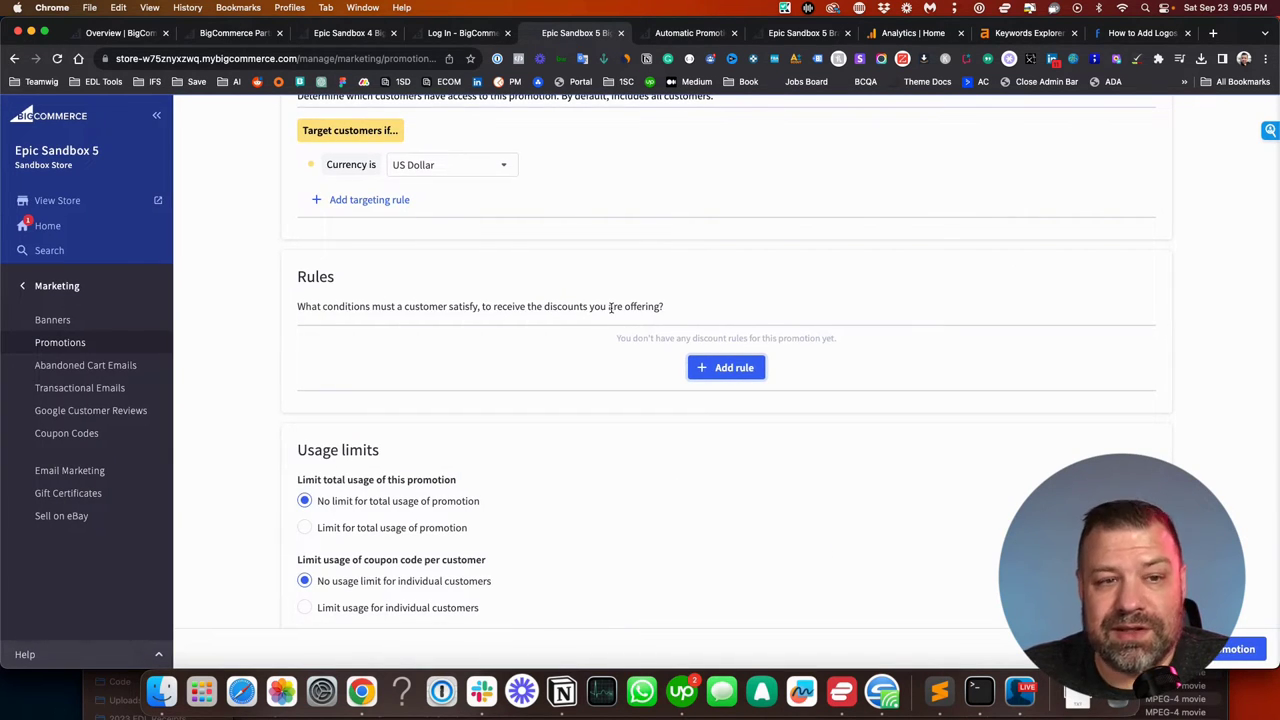
click(724, 370)
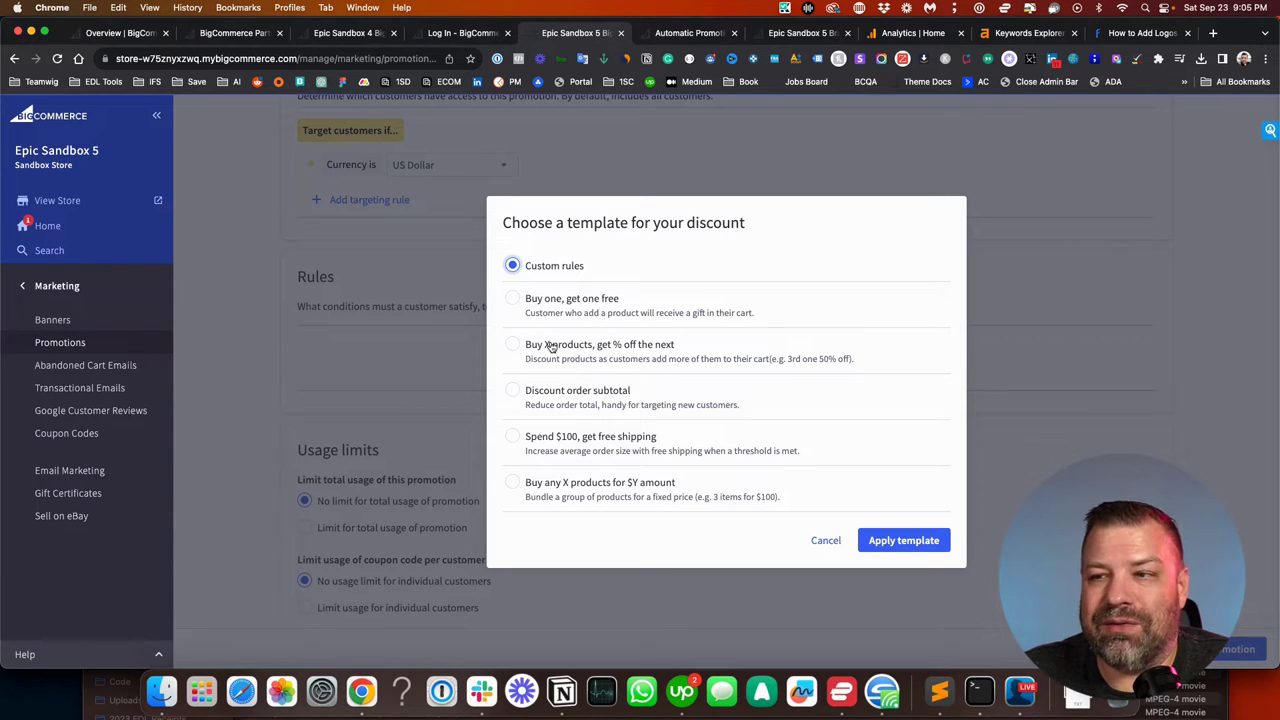
click(514, 392)
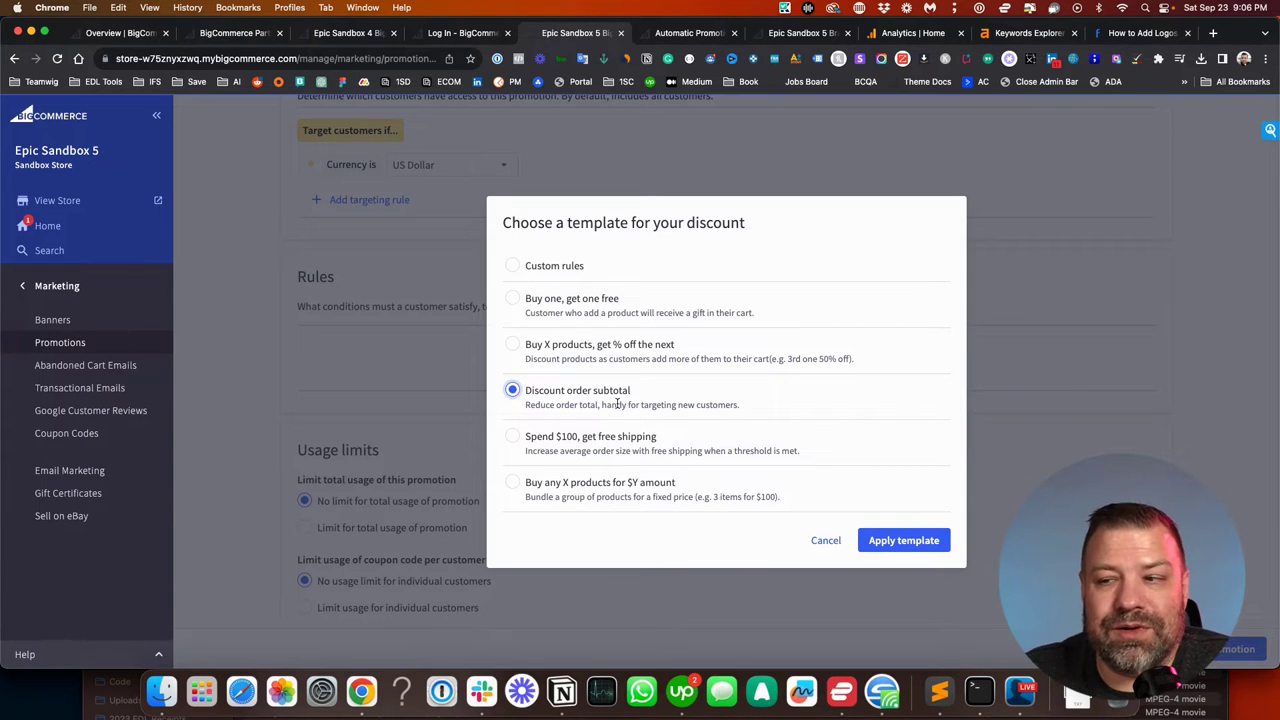
click(513, 437)
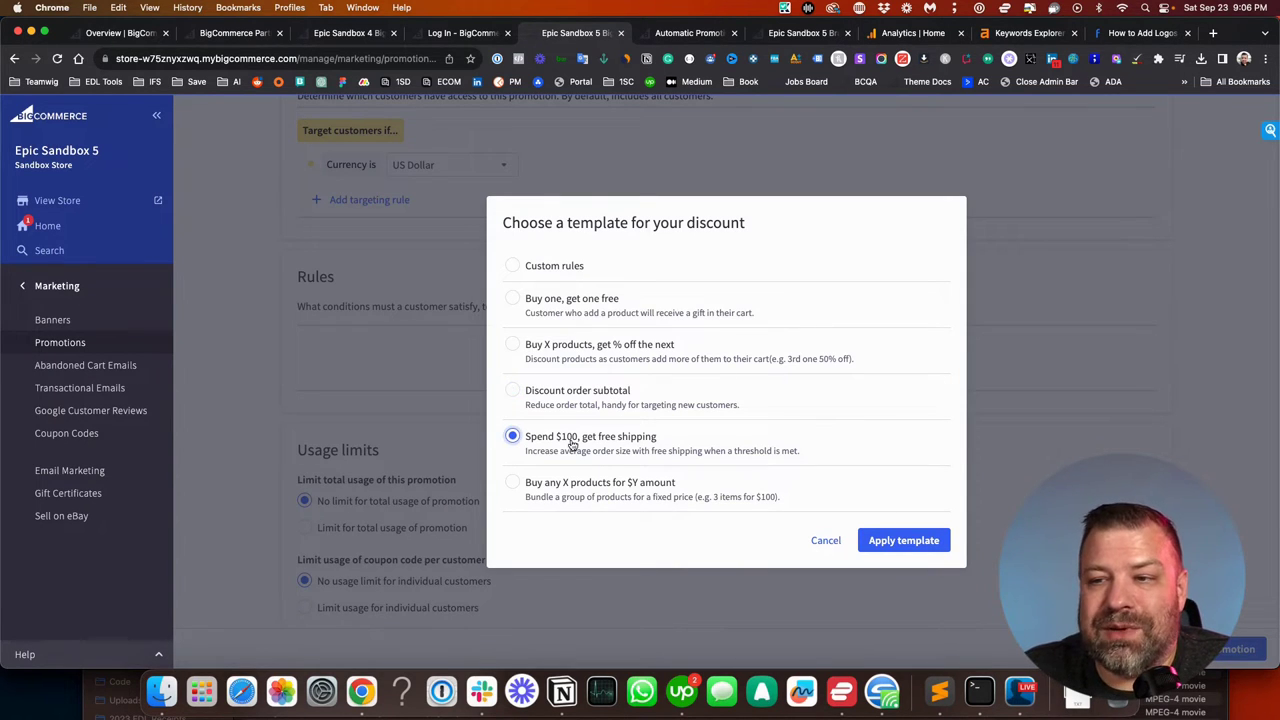
click(508, 485)
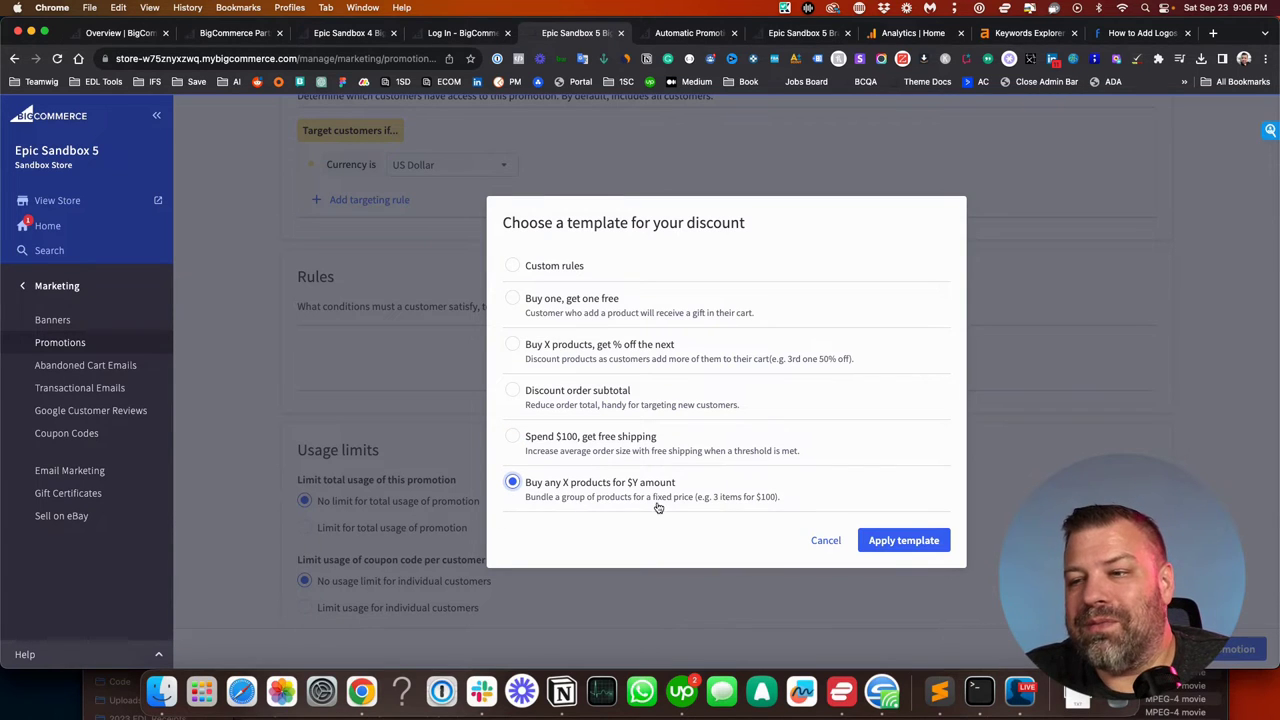
click(727, 497)
drag(727, 497, 763, 510)
drag(570, 483, 675, 485)
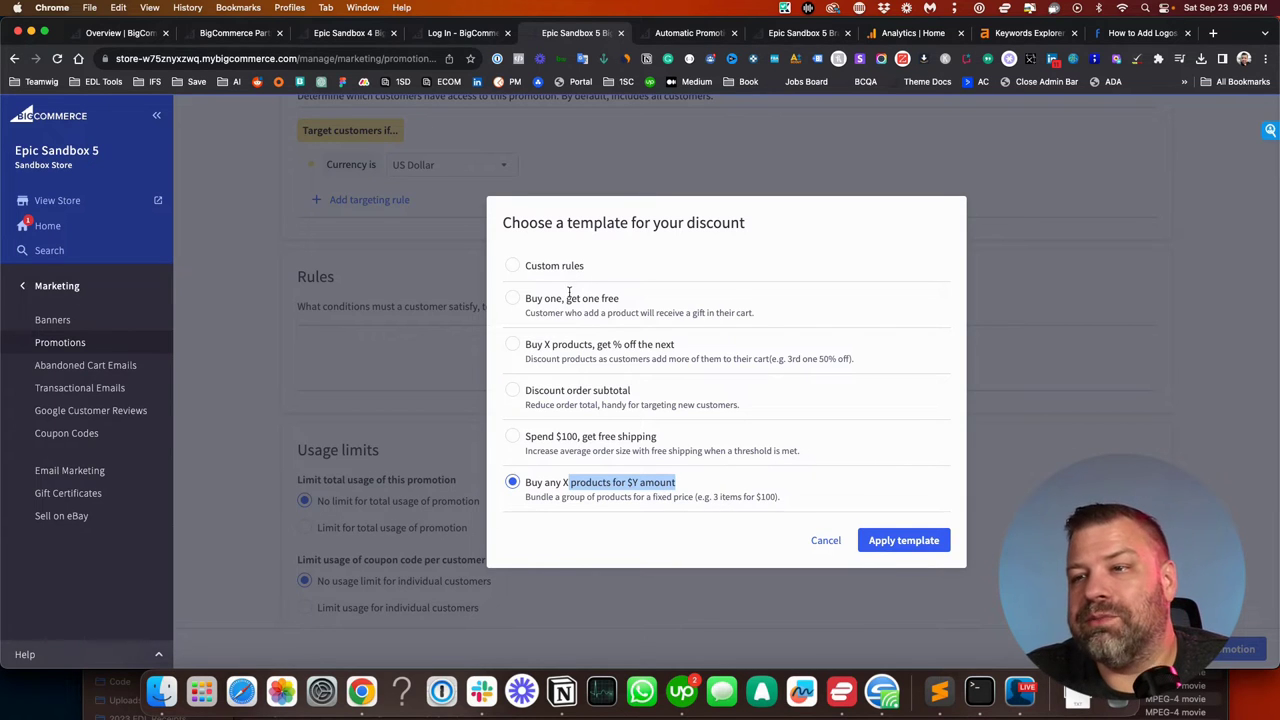
Step: Try the Custom rules template, look through its customer conditions, and discard the rule
click(552, 265)
click(900, 541)
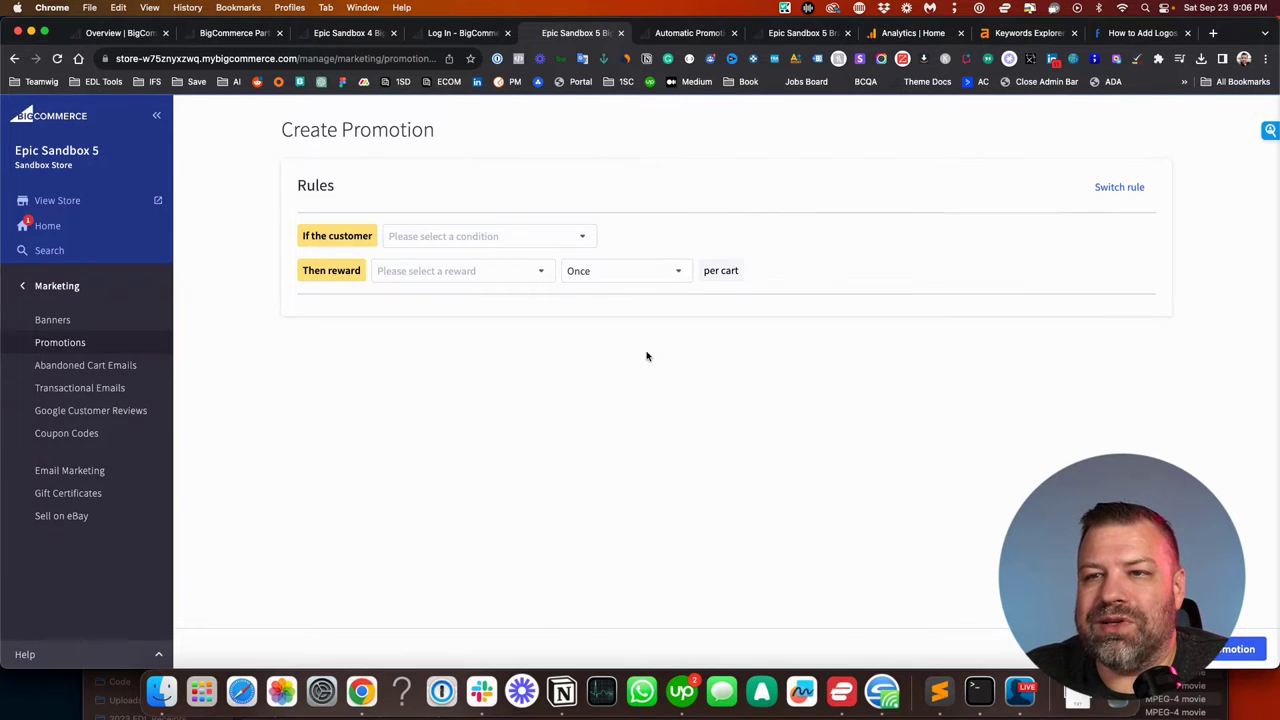
click(437, 236)
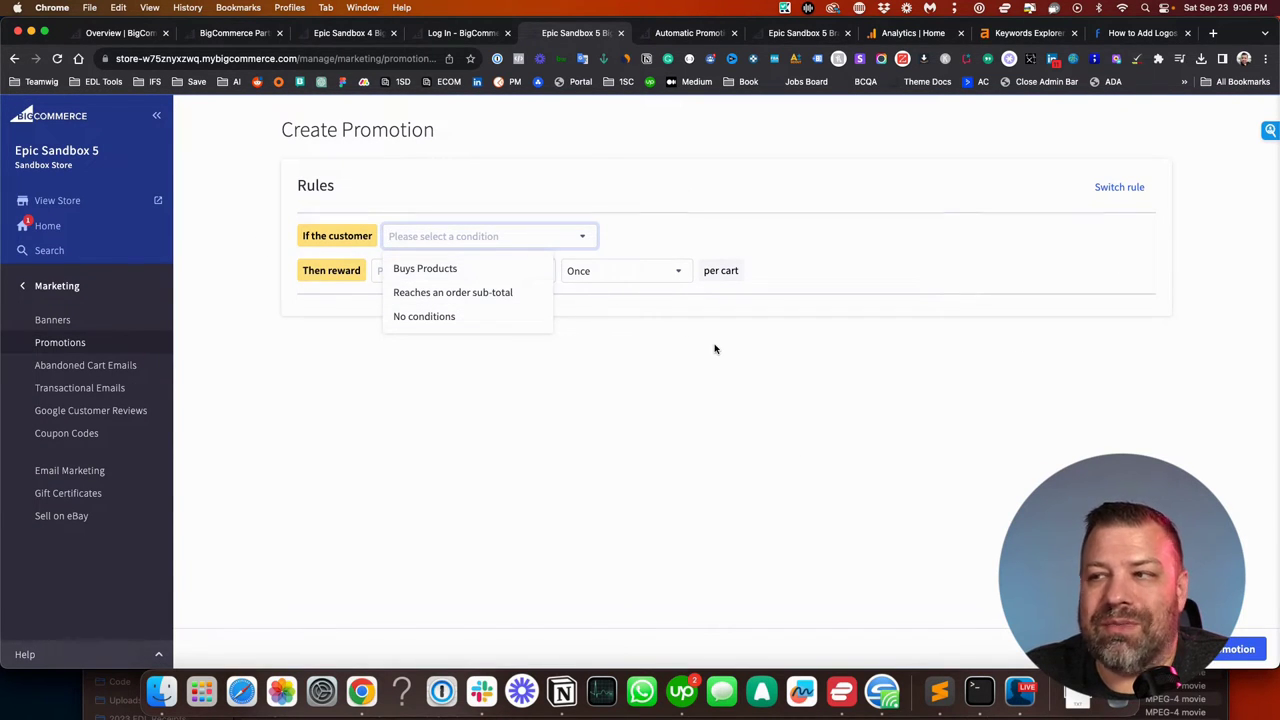
click(514, 240)
click(514, 240)
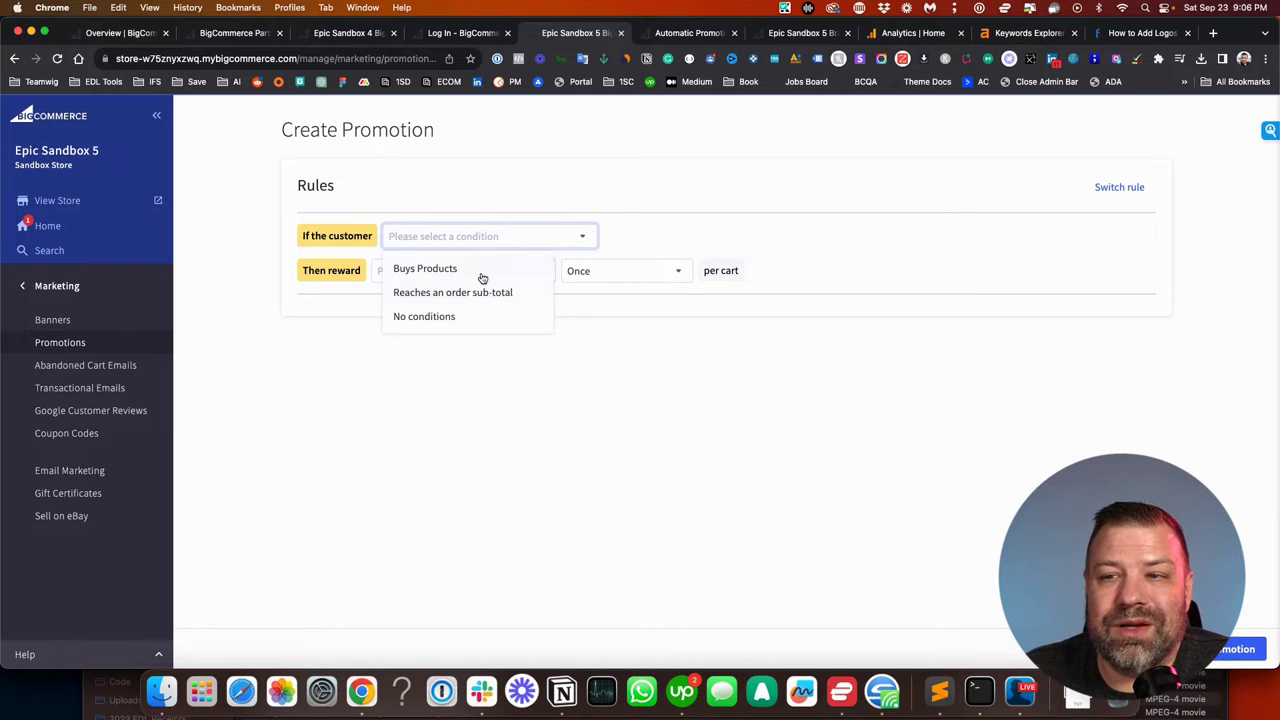
click(679, 329)
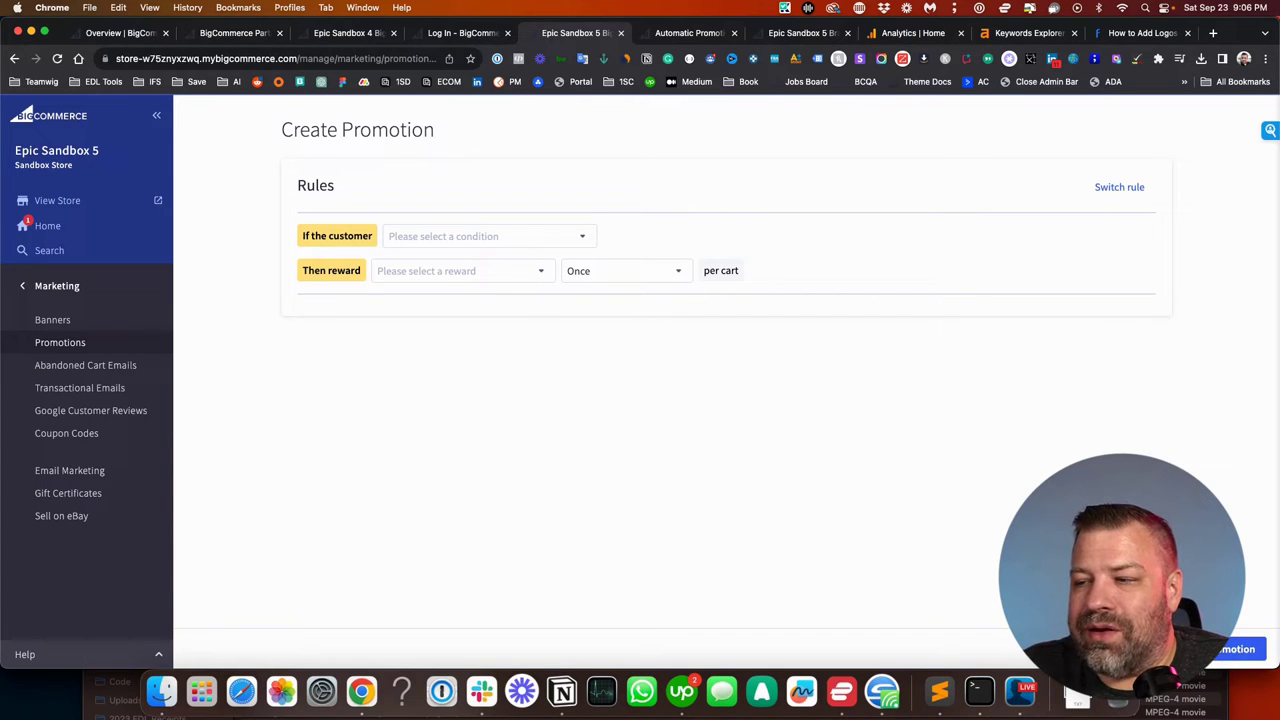
click(1216, 655)
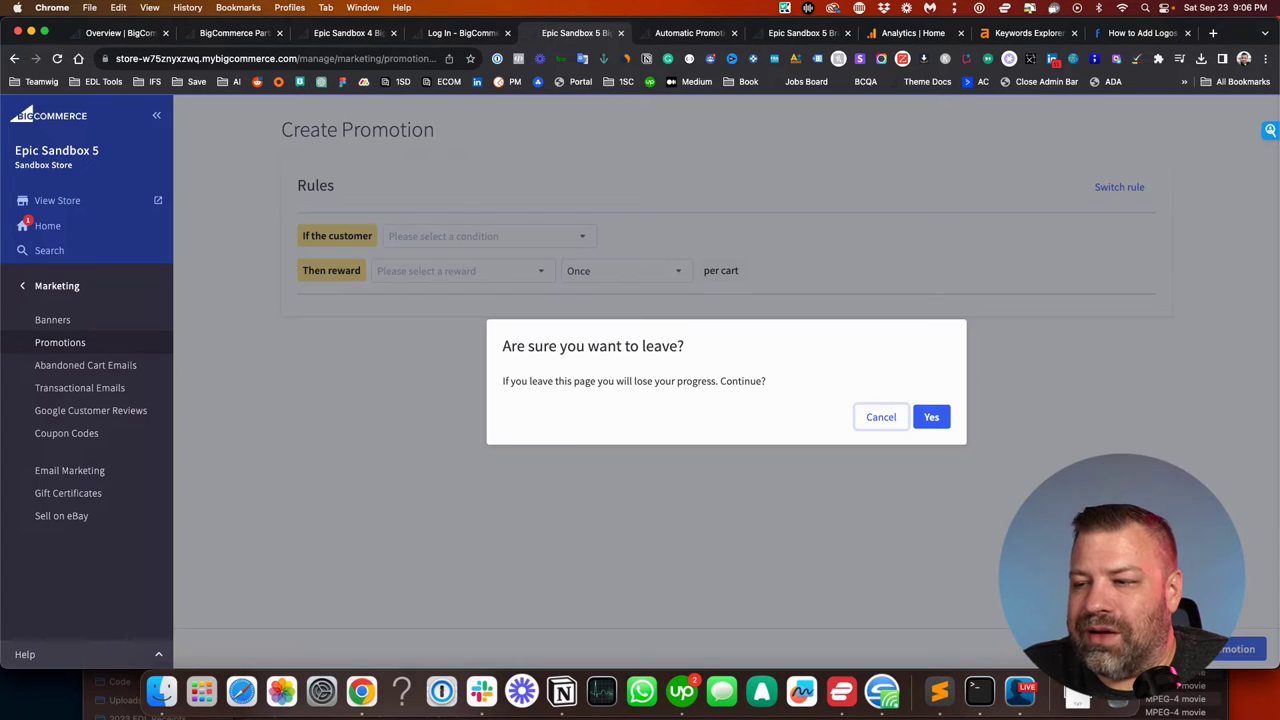
click(932, 418)
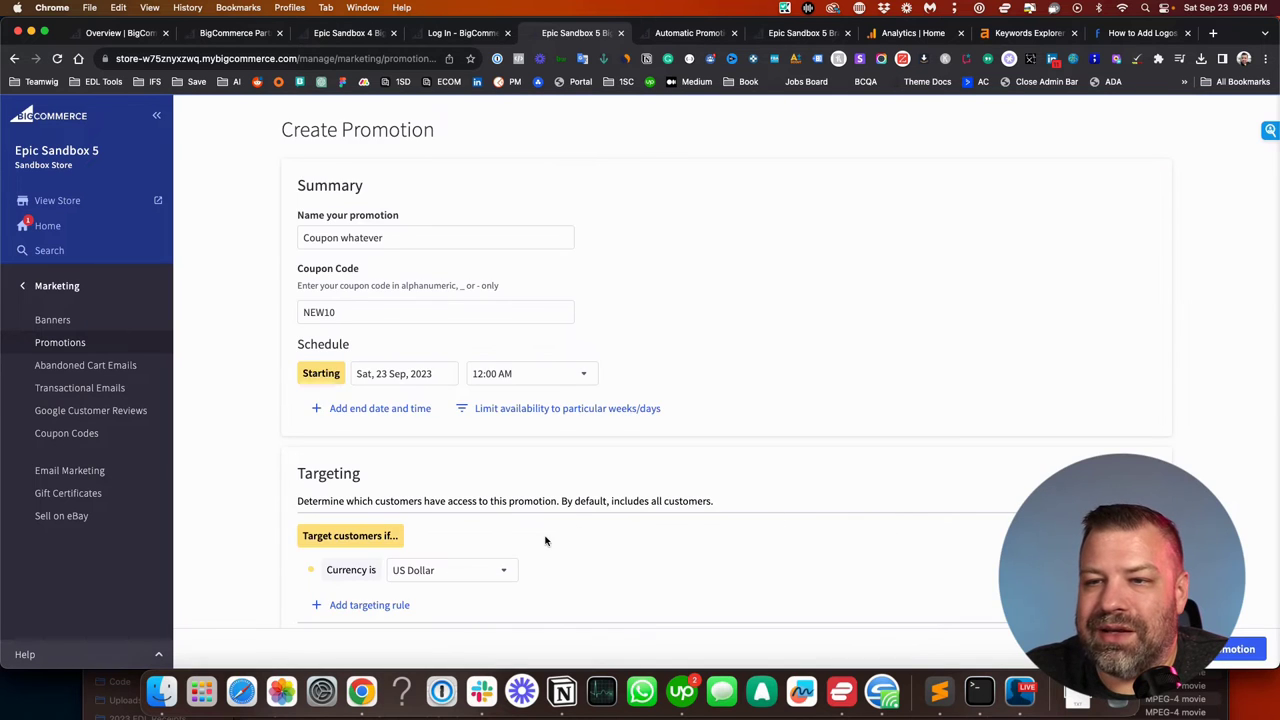
Step: Add a discount rule from the "Buy X products, get % off the next" template
scroll(520, 530, down, 3)
scroll(496, 528, down, 1)
click(729, 527)
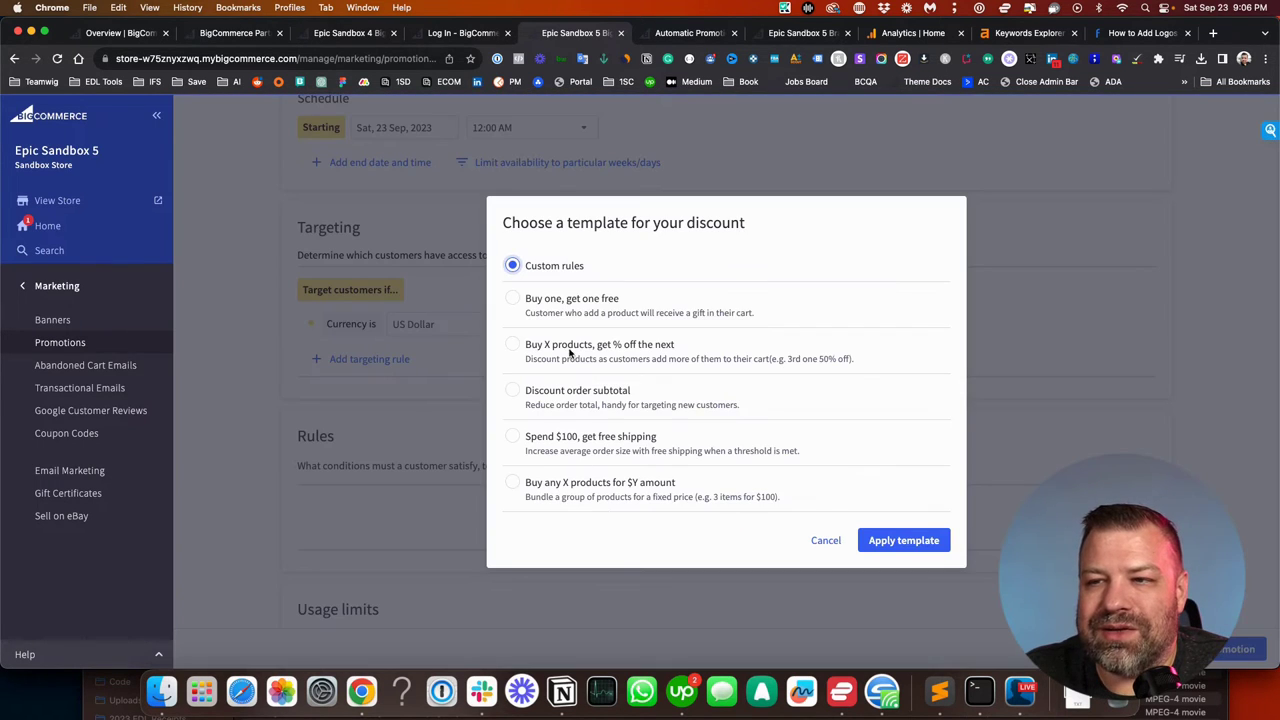
click(574, 302)
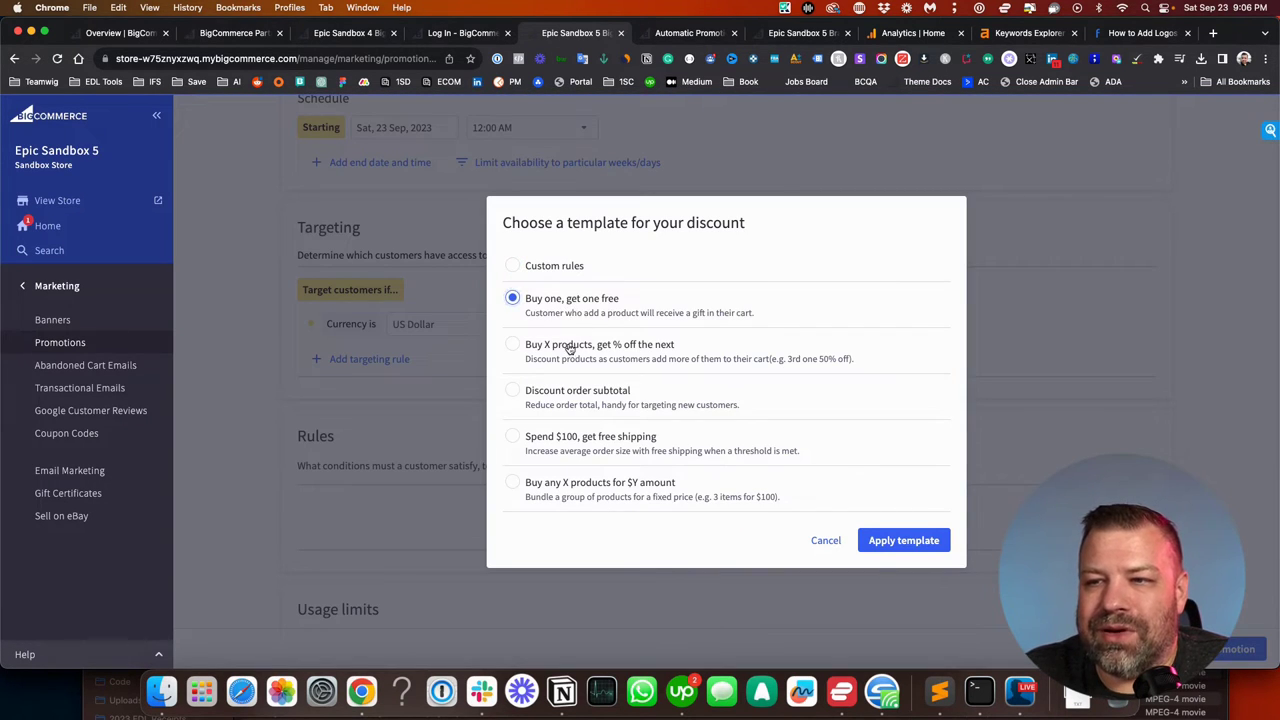
click(570, 349)
click(916, 544)
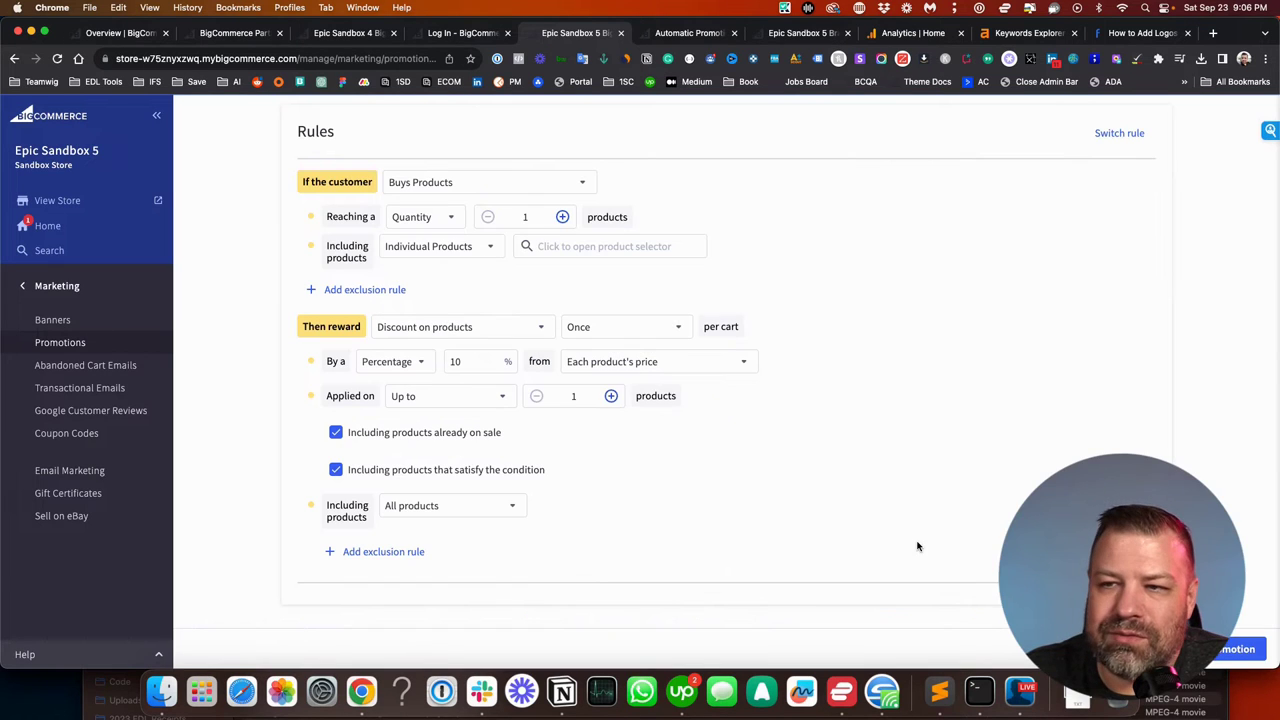
Step: Set the quantity of products the customer must buy to 3
scroll(889, 525, up, 1)
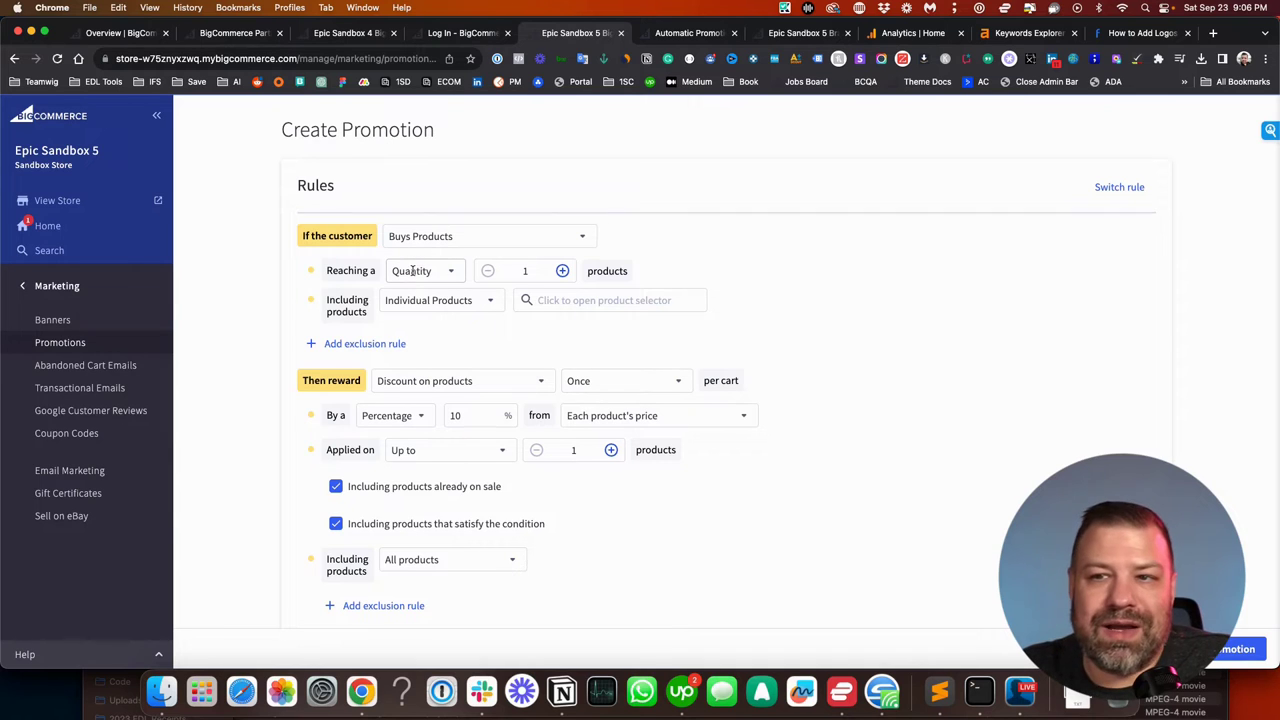
double_click(521, 271)
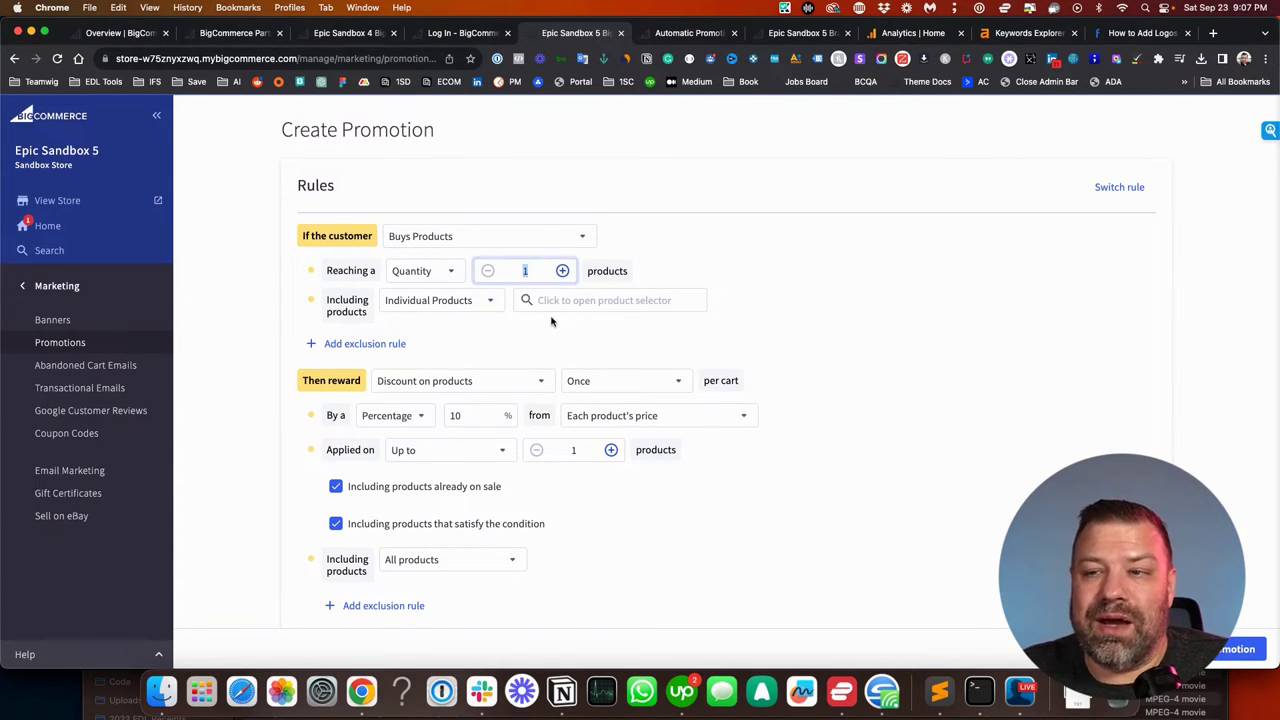
key(ctrl+Up)
click(578, 517)
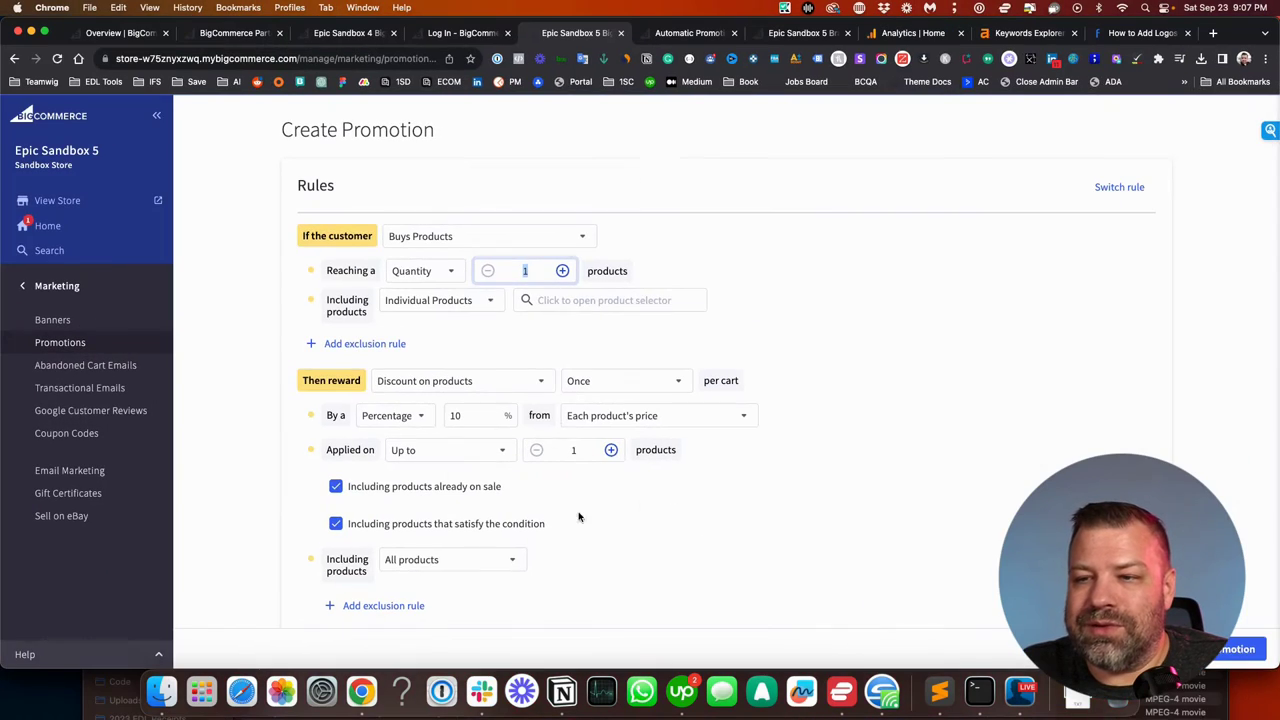
double_click(521, 272)
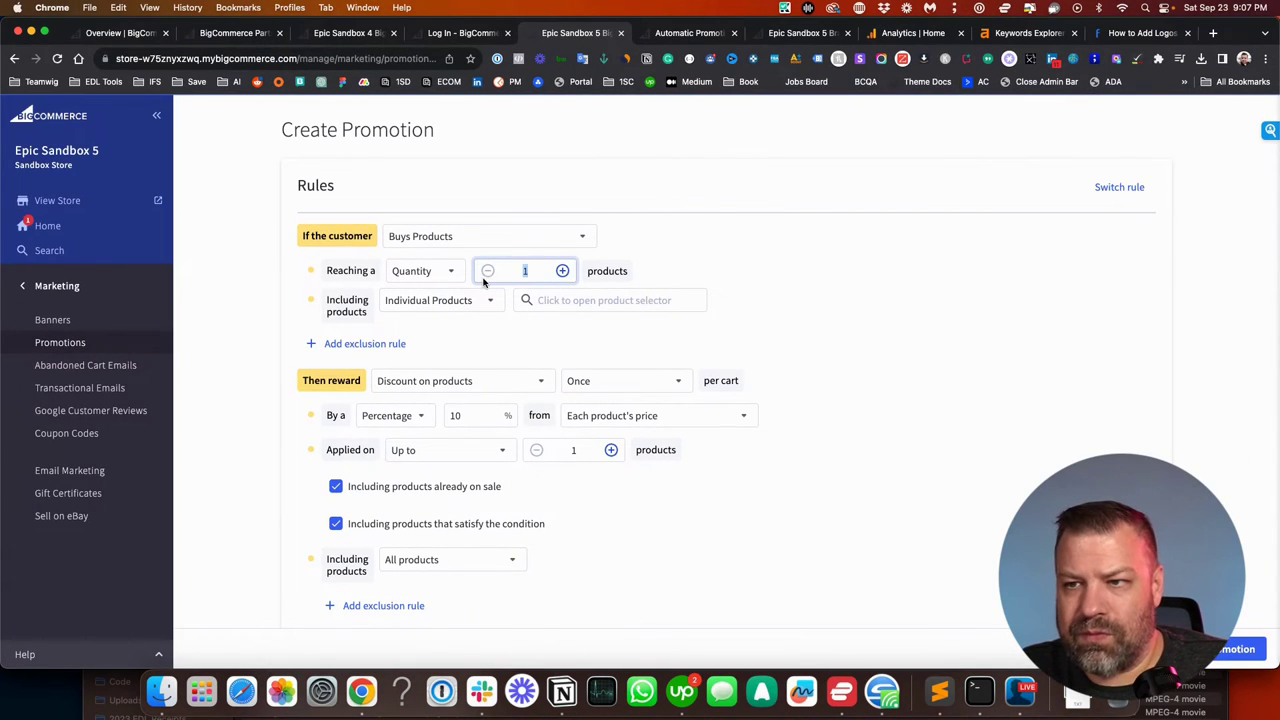
text(3)
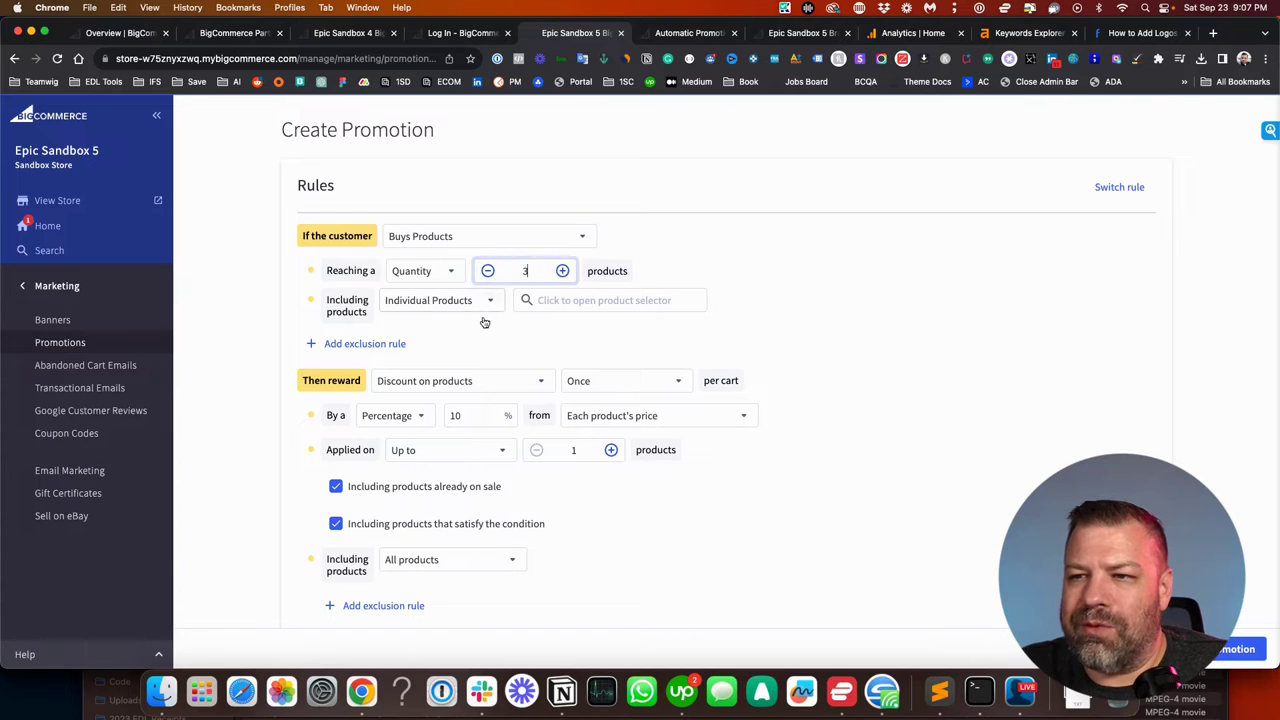
Step: Try limiting the purchase condition to products in a brand, cancelling the brand selection
click(432, 300)
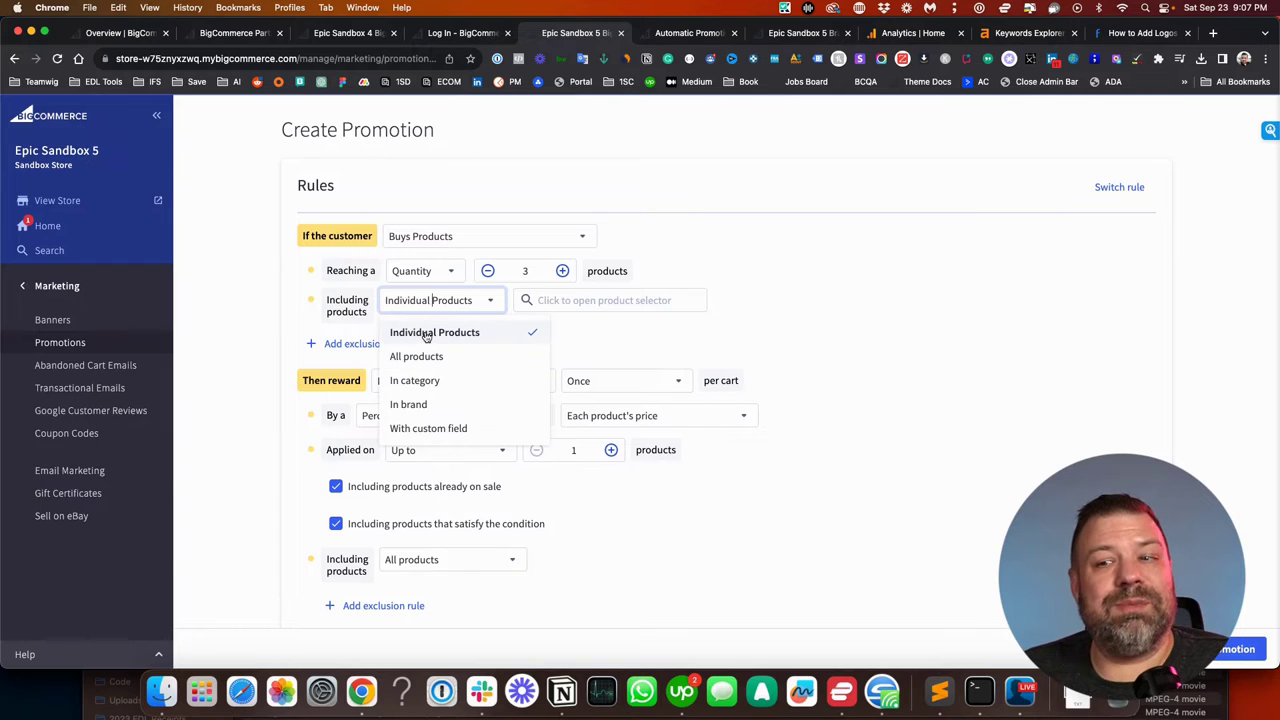
click(408, 404)
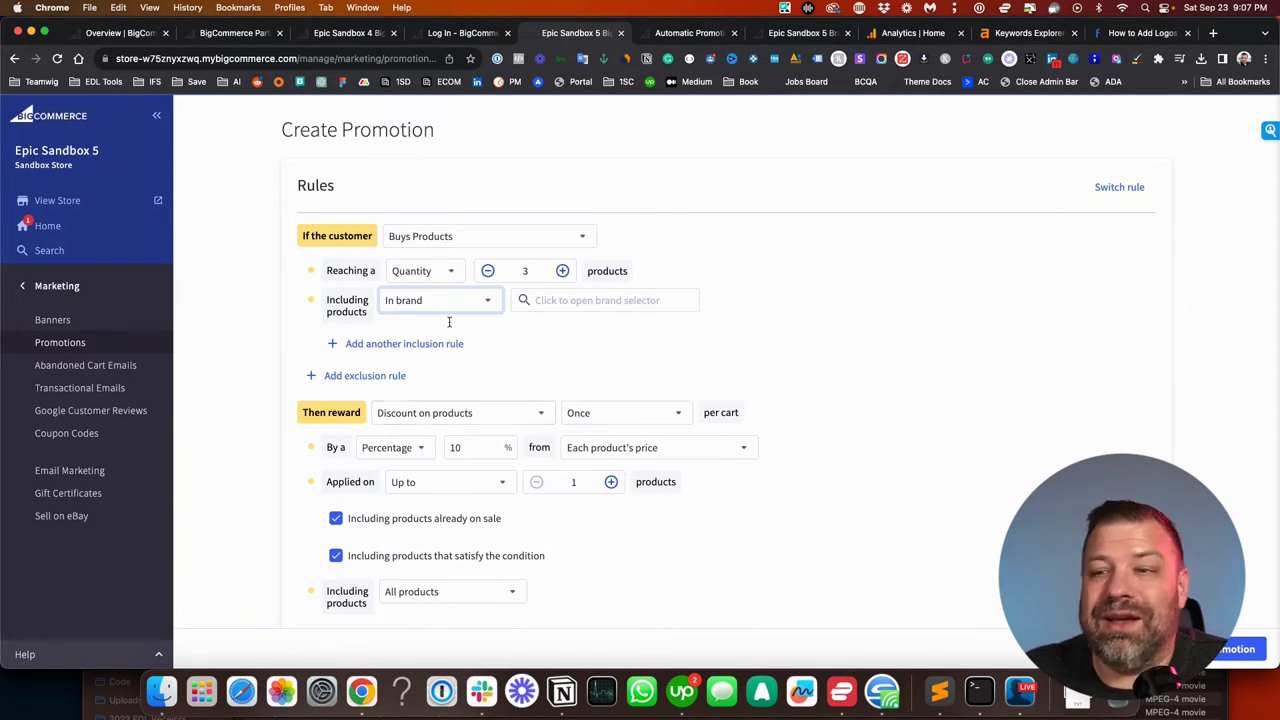
click(562, 302)
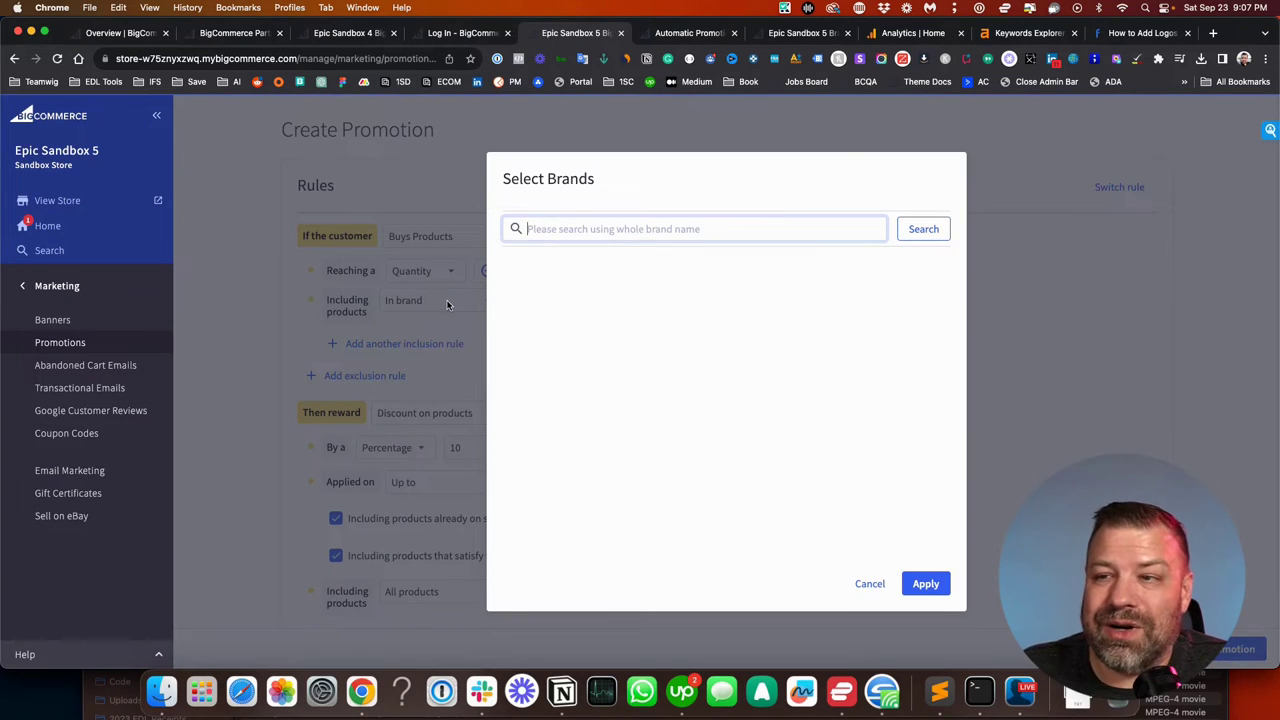
click(878, 590)
Step: Limit the purchase condition to products in the Bath category
click(436, 304)
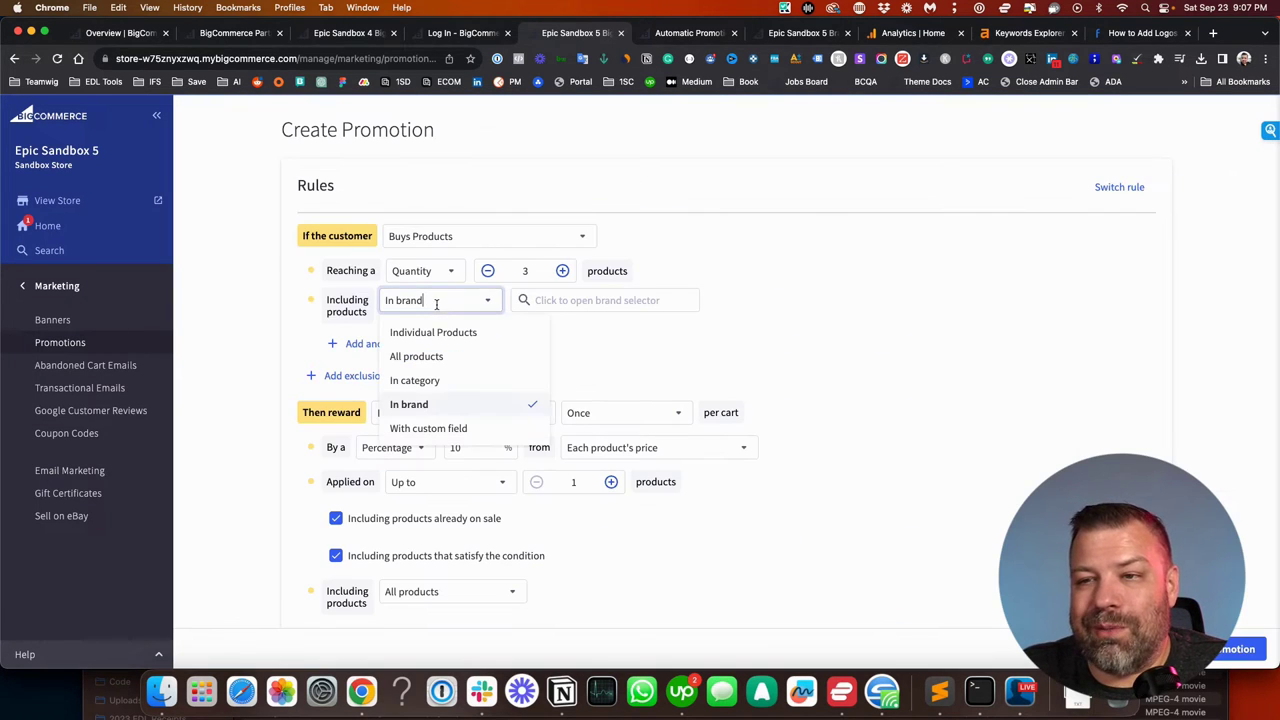
click(418, 382)
click(584, 299)
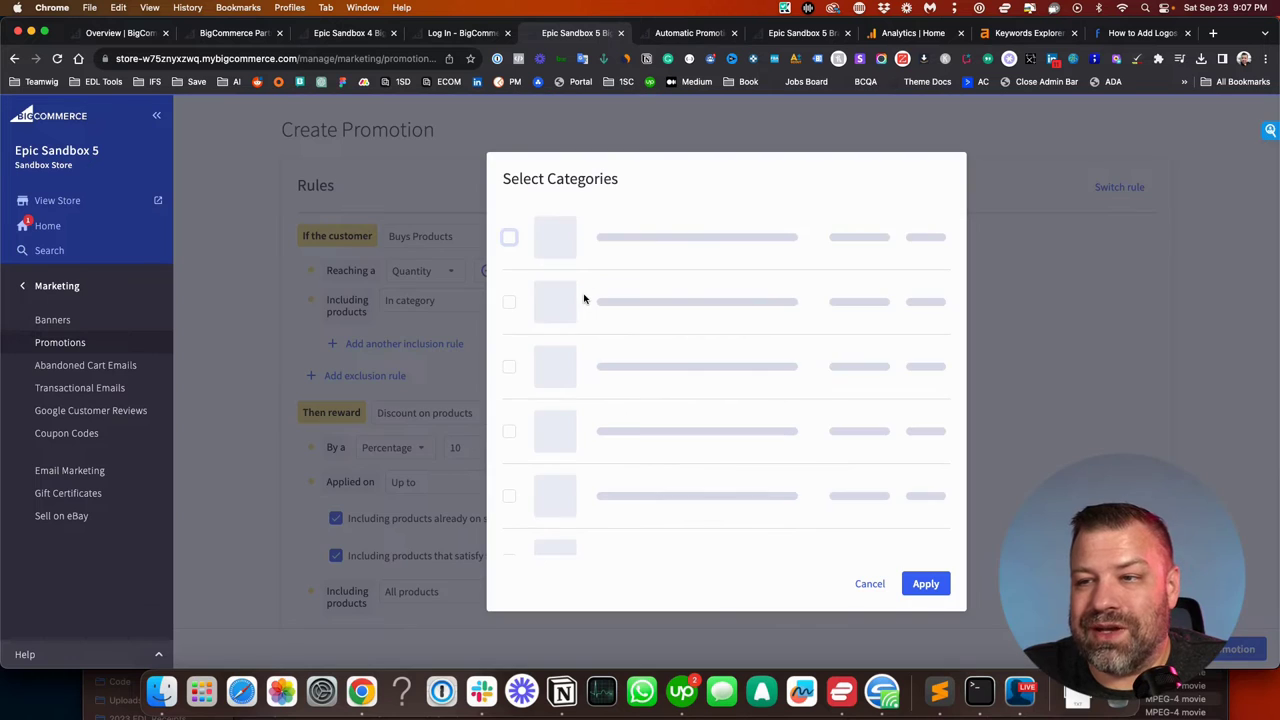
click(528, 248)
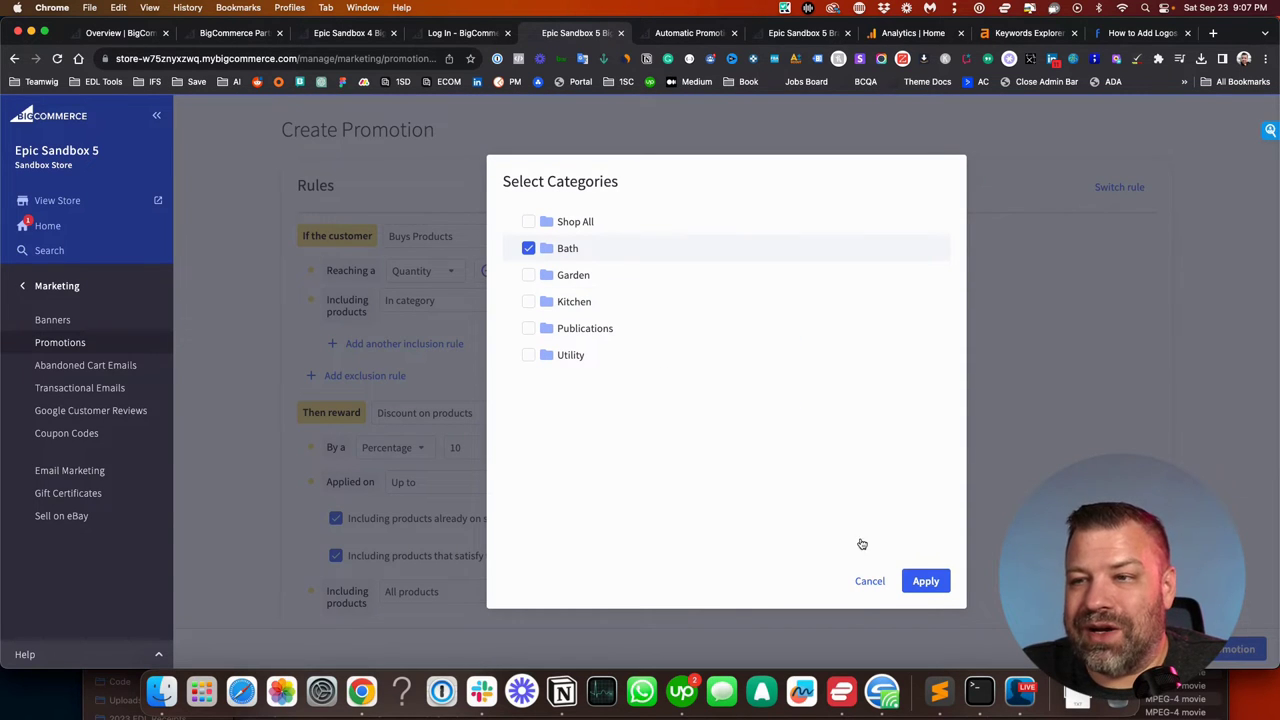
click(925, 581)
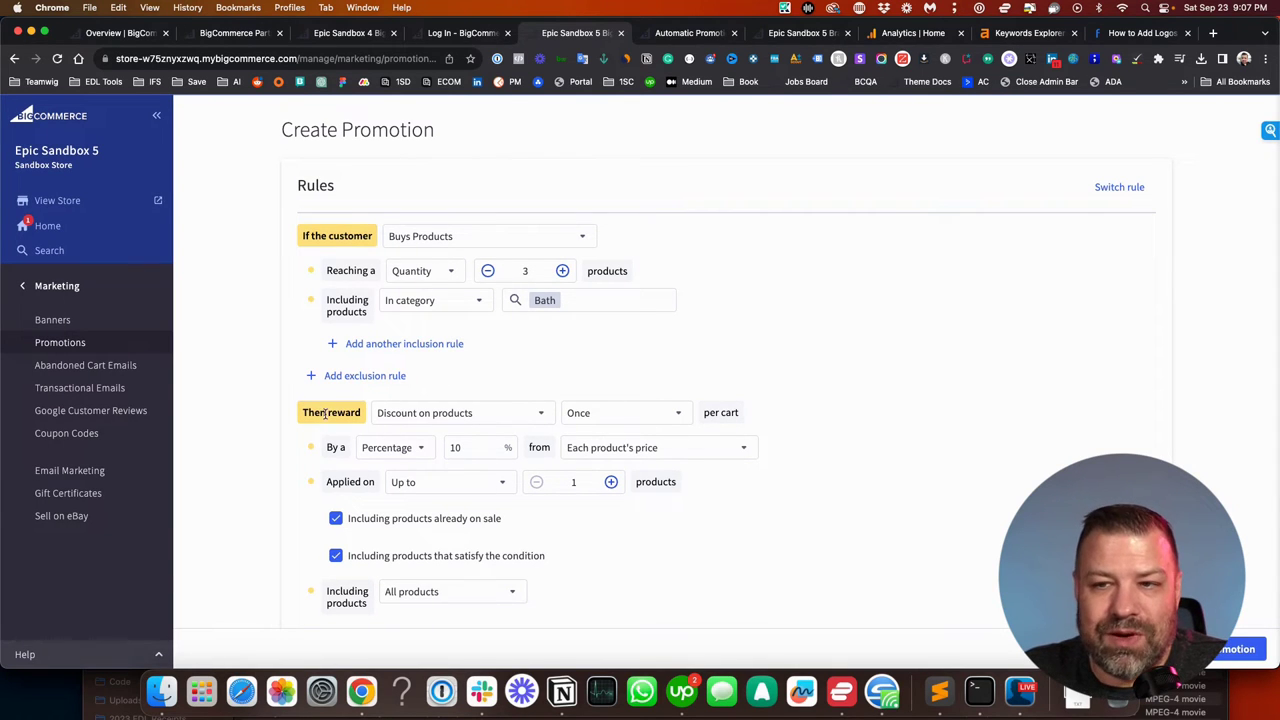
Step: Try Free Shipping as the rule's reward
click(459, 414)
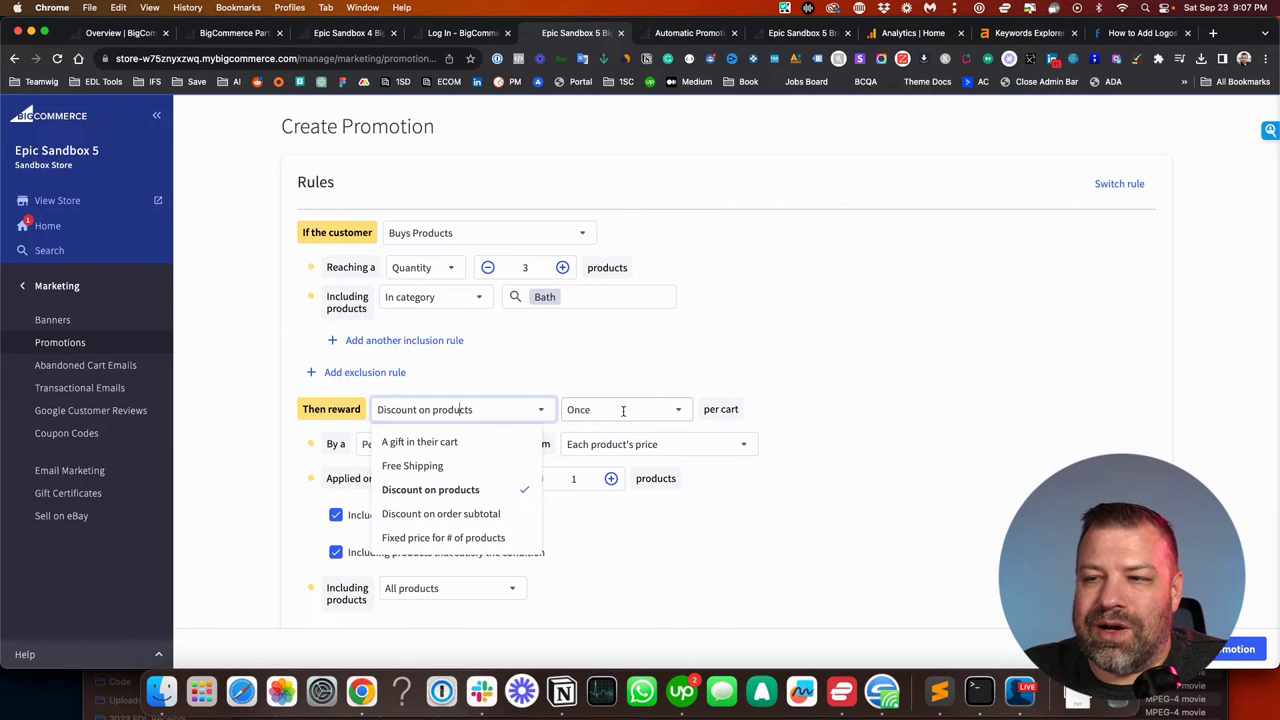
click(413, 466)
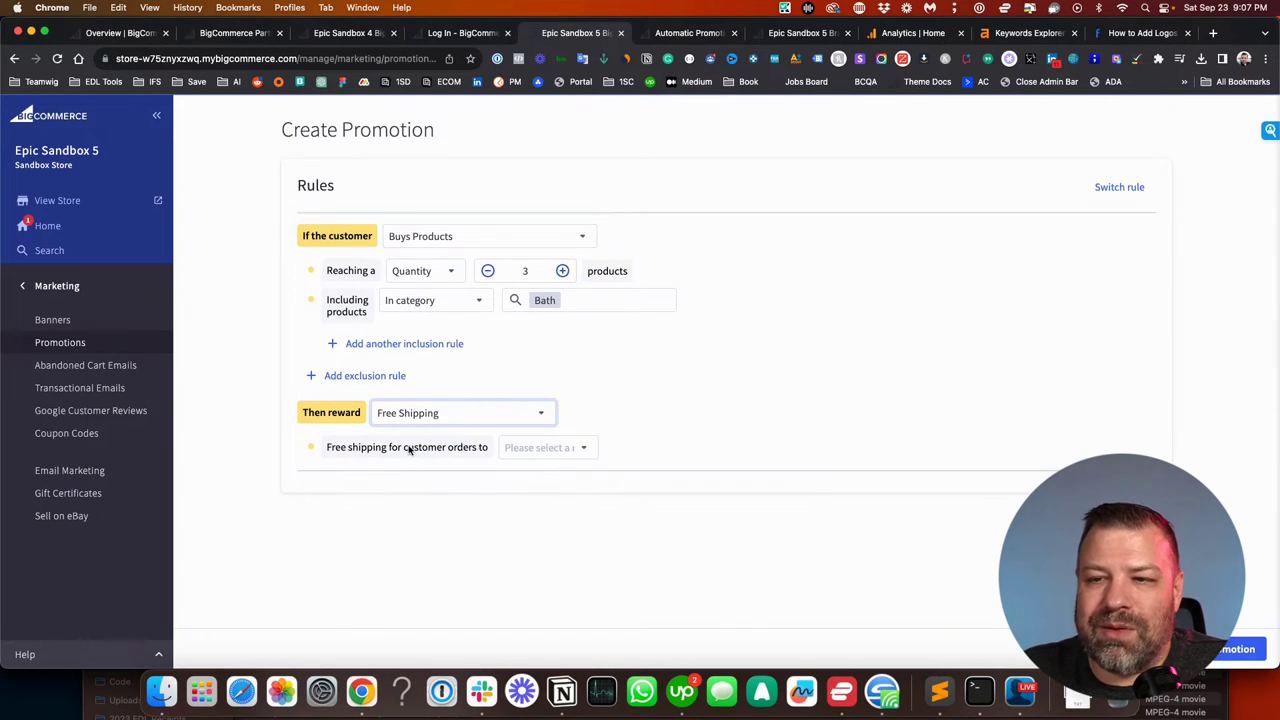
Step: Try rewarding the customer with one free [Sample] Orbit Terrarium - Large as a gift in their cart
click(455, 420)
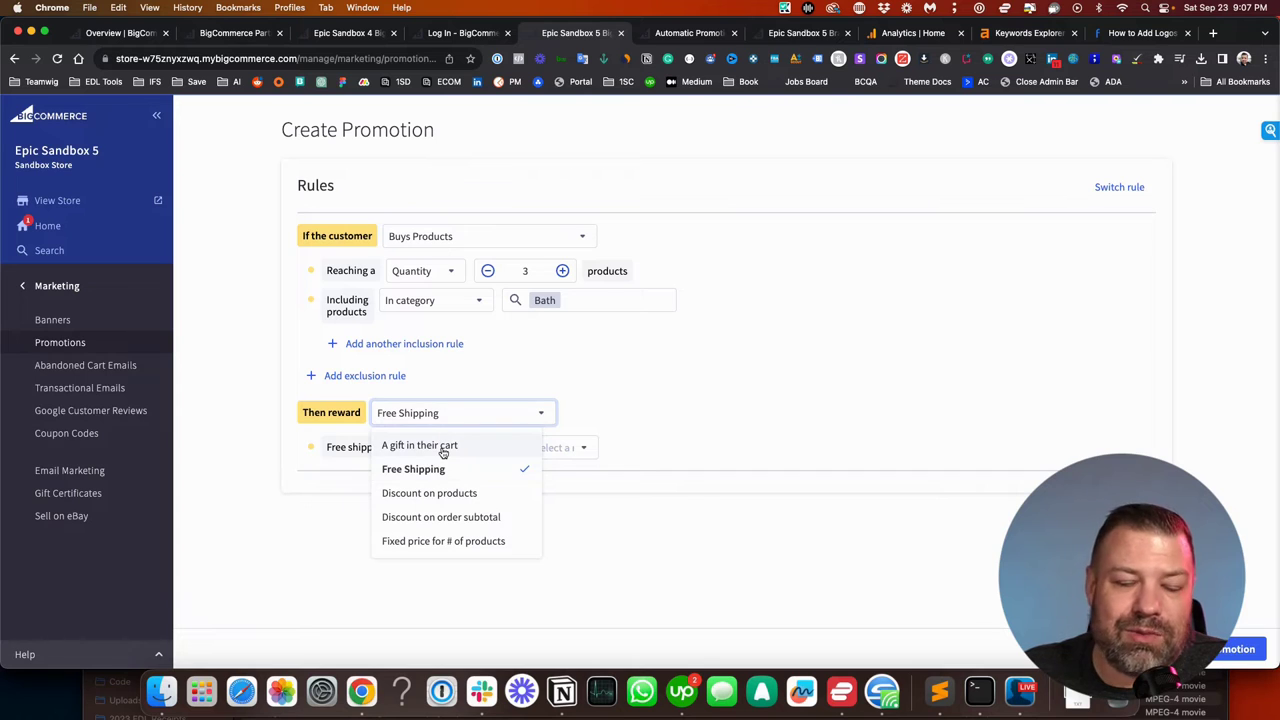
click(443, 453)
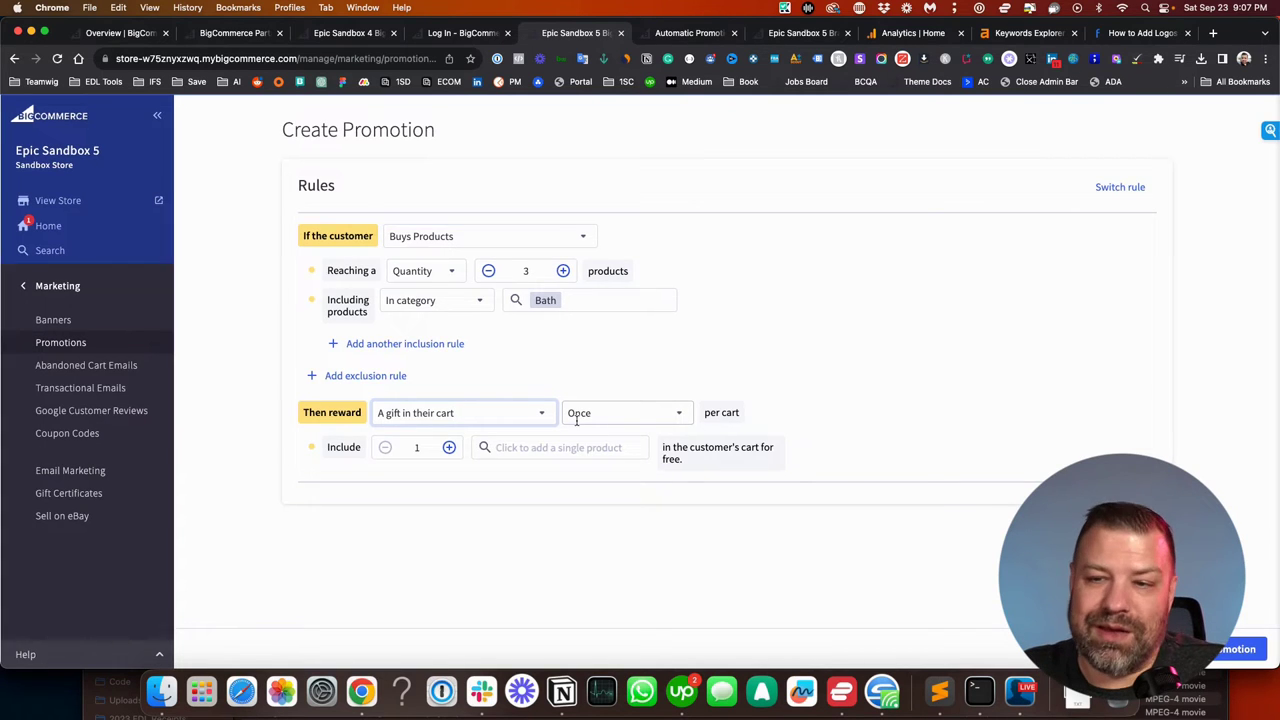
click(392, 416)
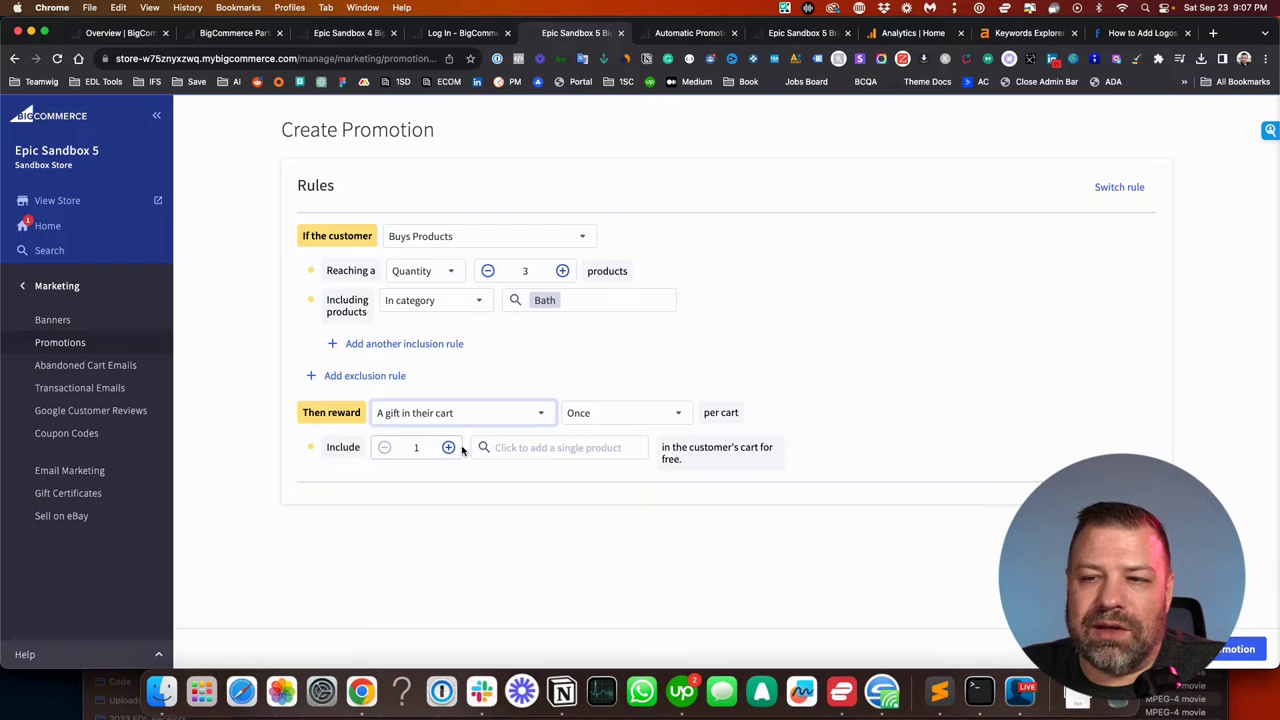
click(495, 448)
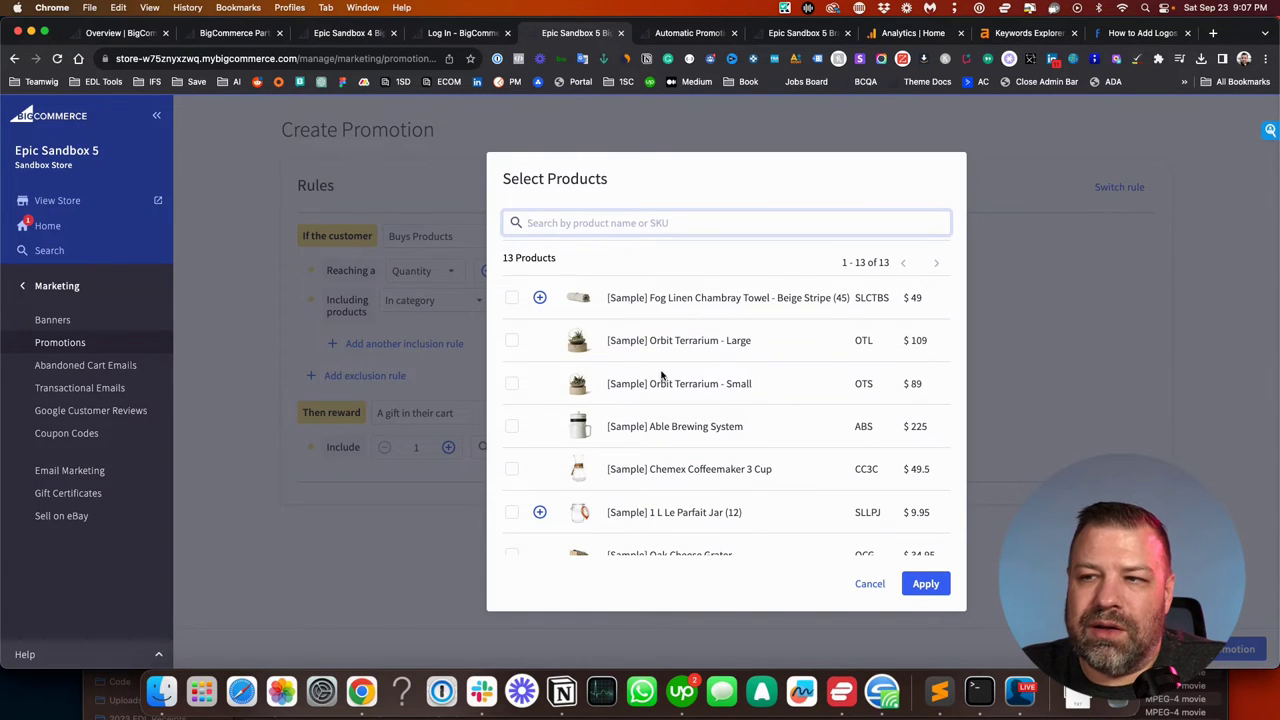
click(512, 341)
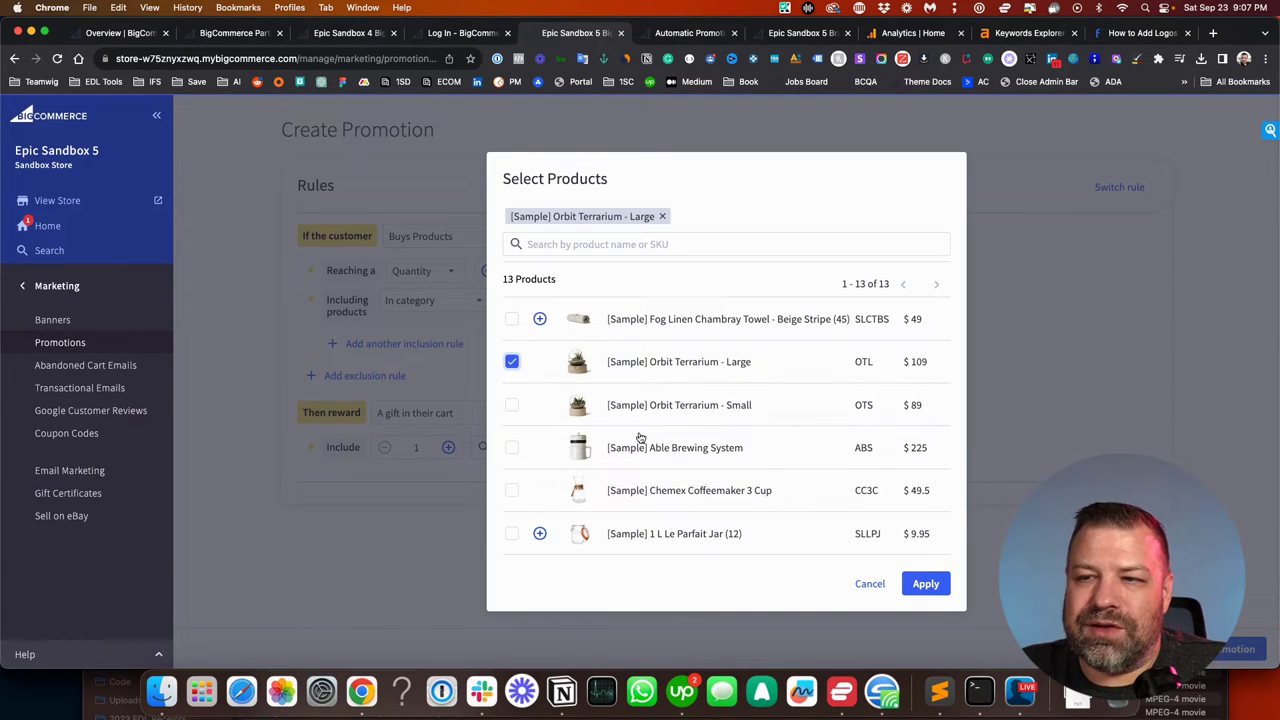
click(926, 584)
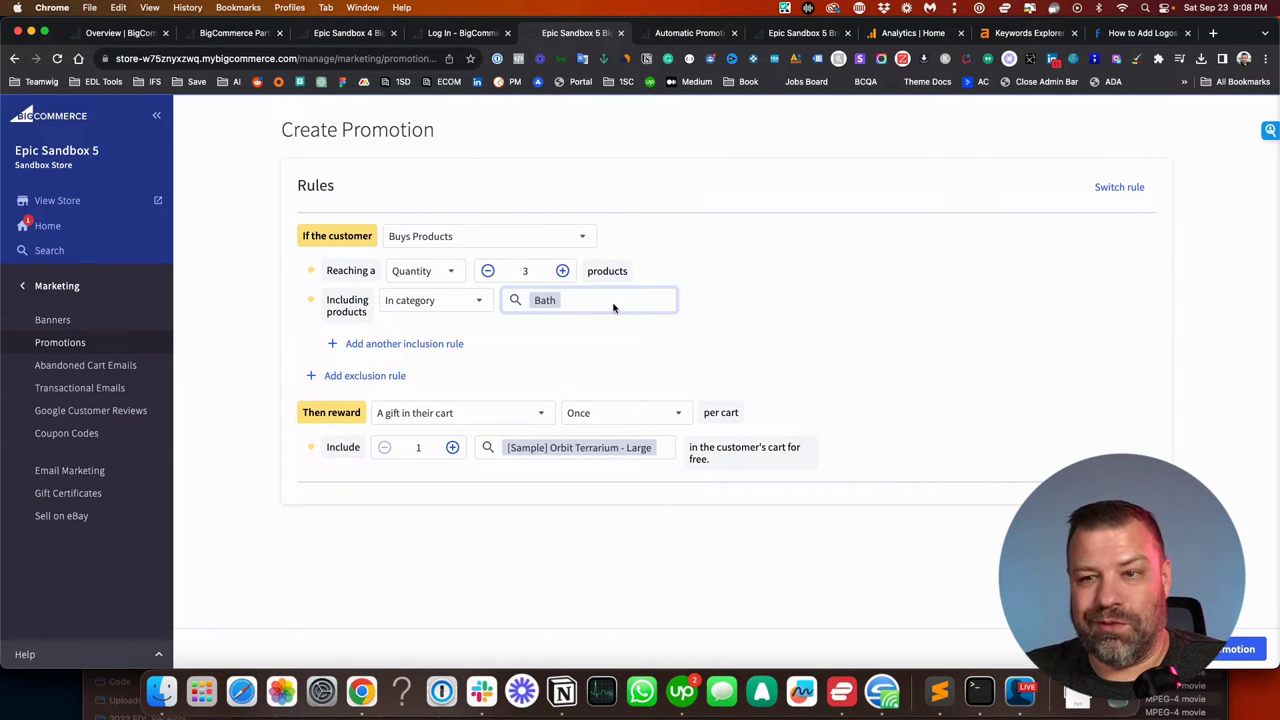
Step: Change the rule's reward to a discount on order subtotal, applied once per cart
click(413, 414)
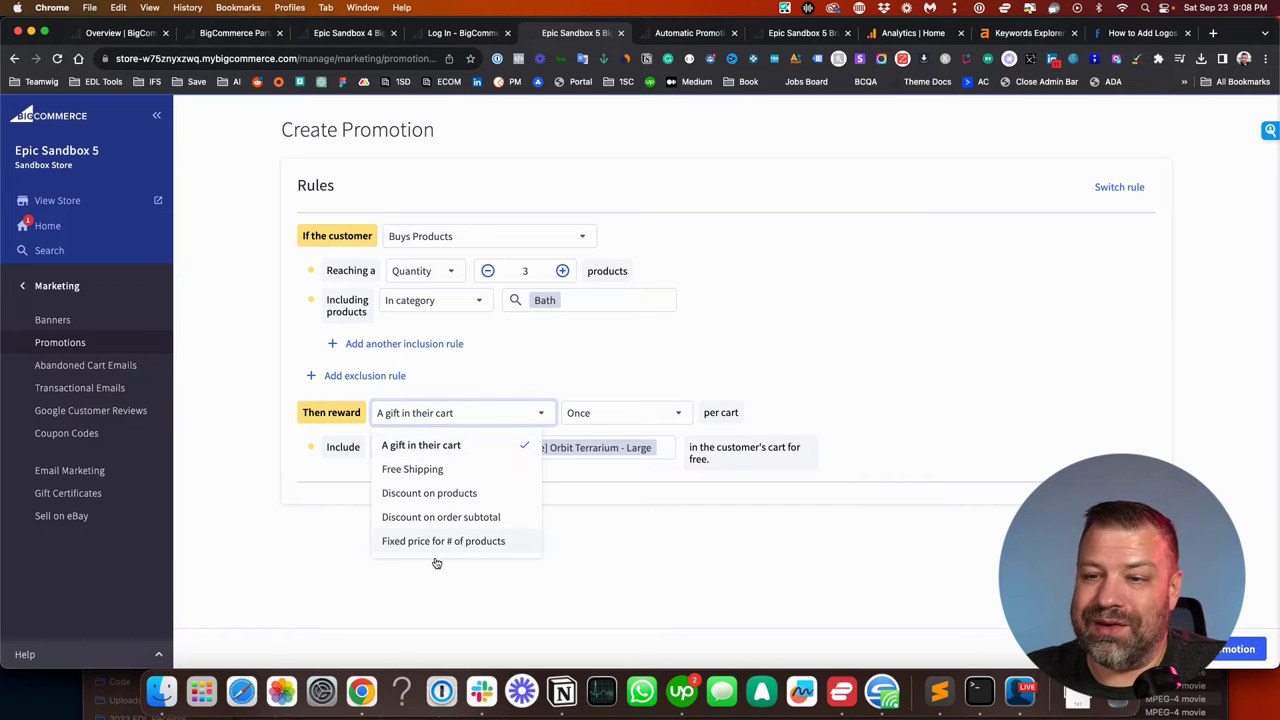
click(449, 517)
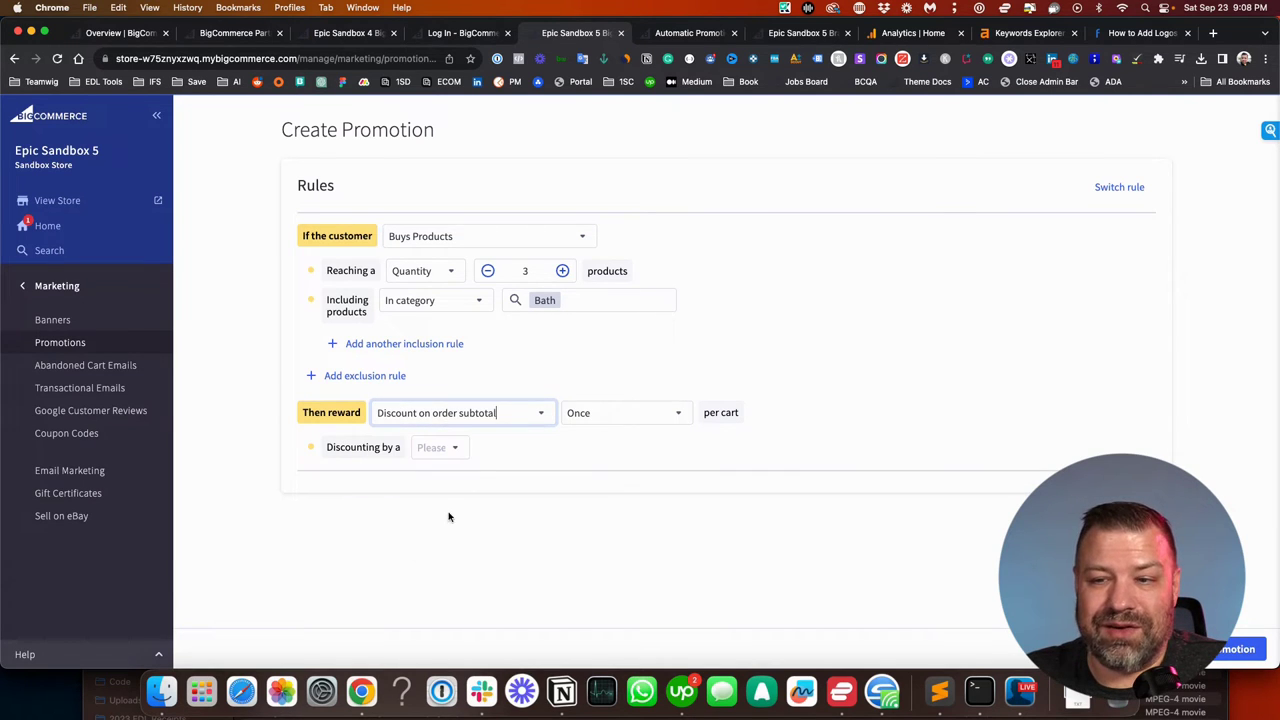
click(596, 414)
click(590, 443)
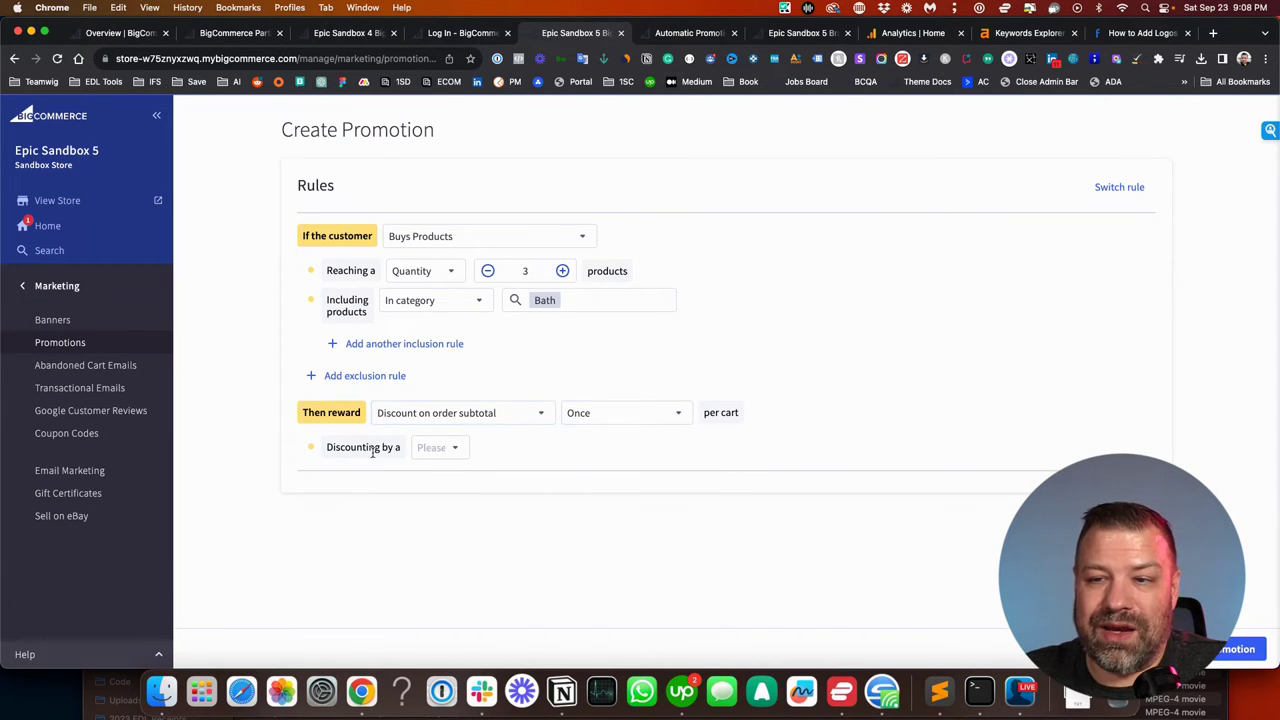
Step: Set the order subtotal discount to a value of $20 and finish the rule
click(420, 449)
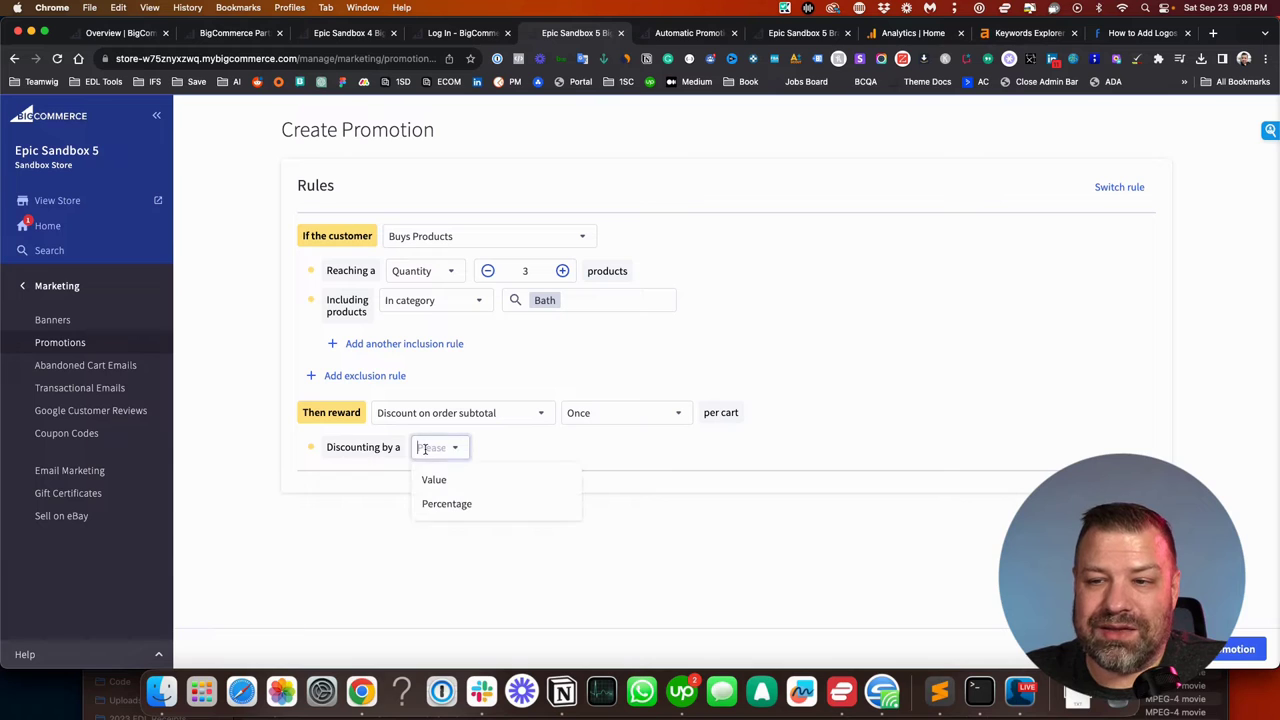
click(440, 504)
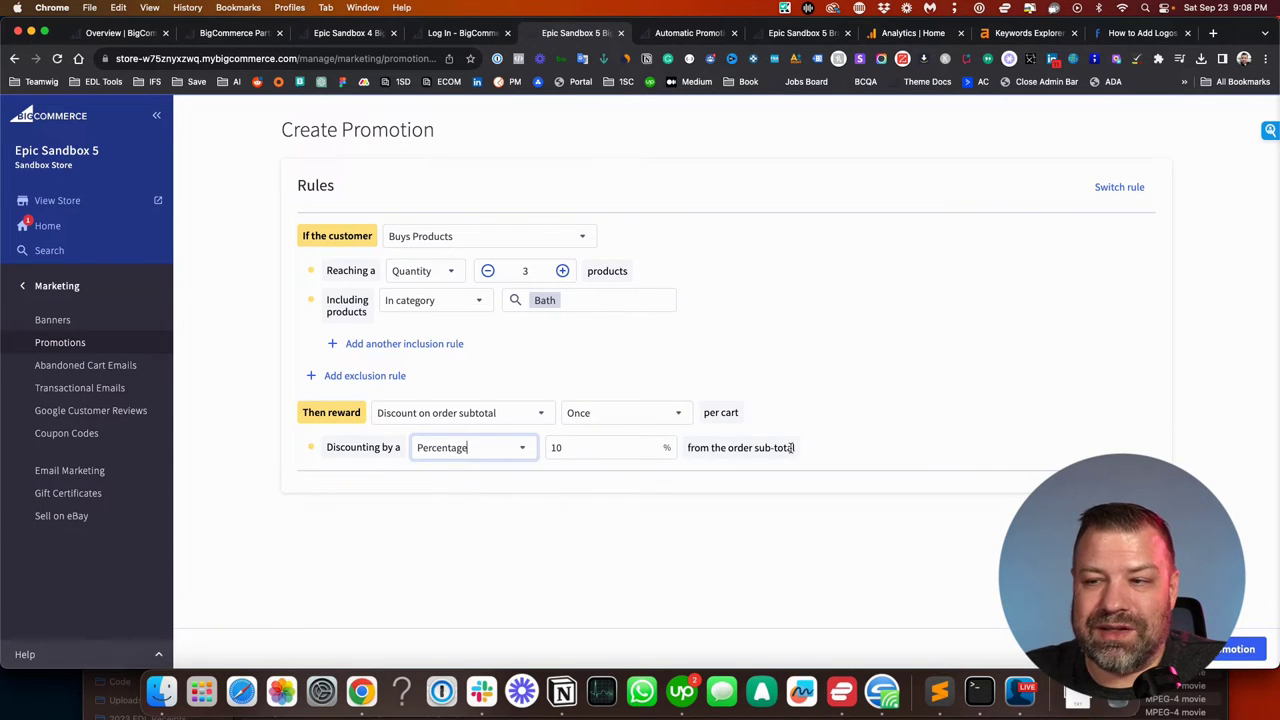
click(490, 446)
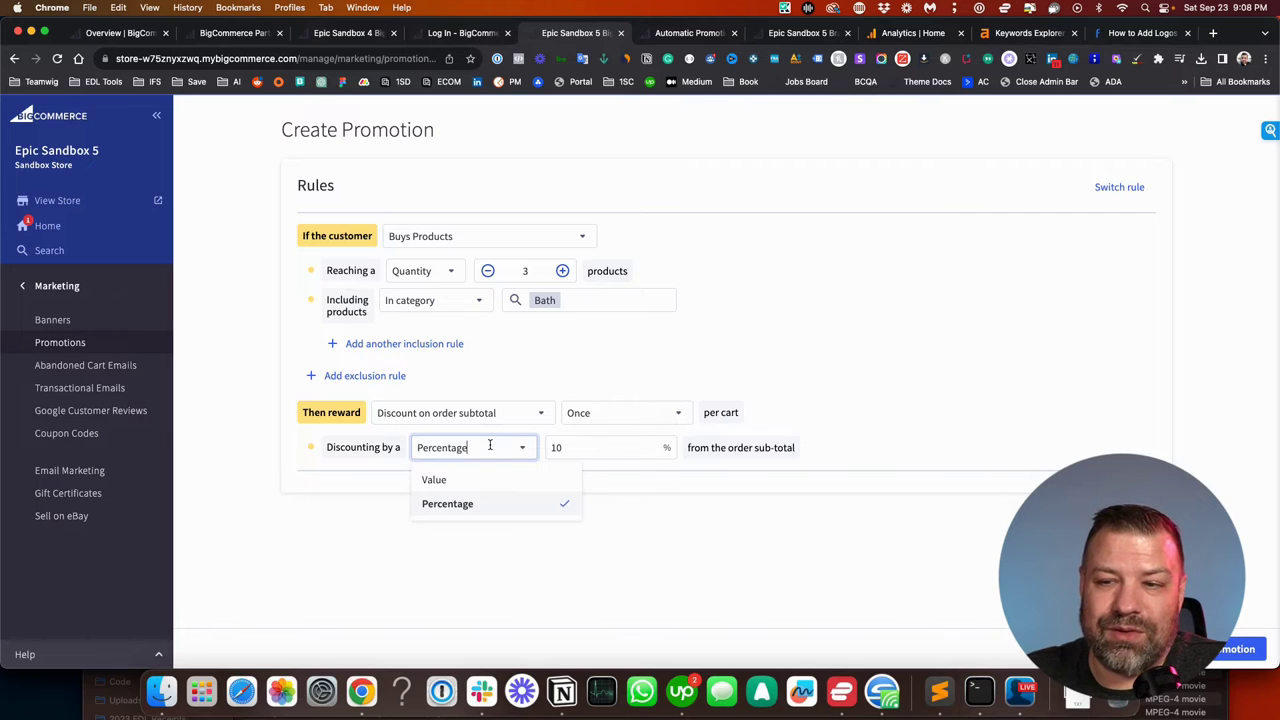
click(466, 480)
double_click(574, 450)
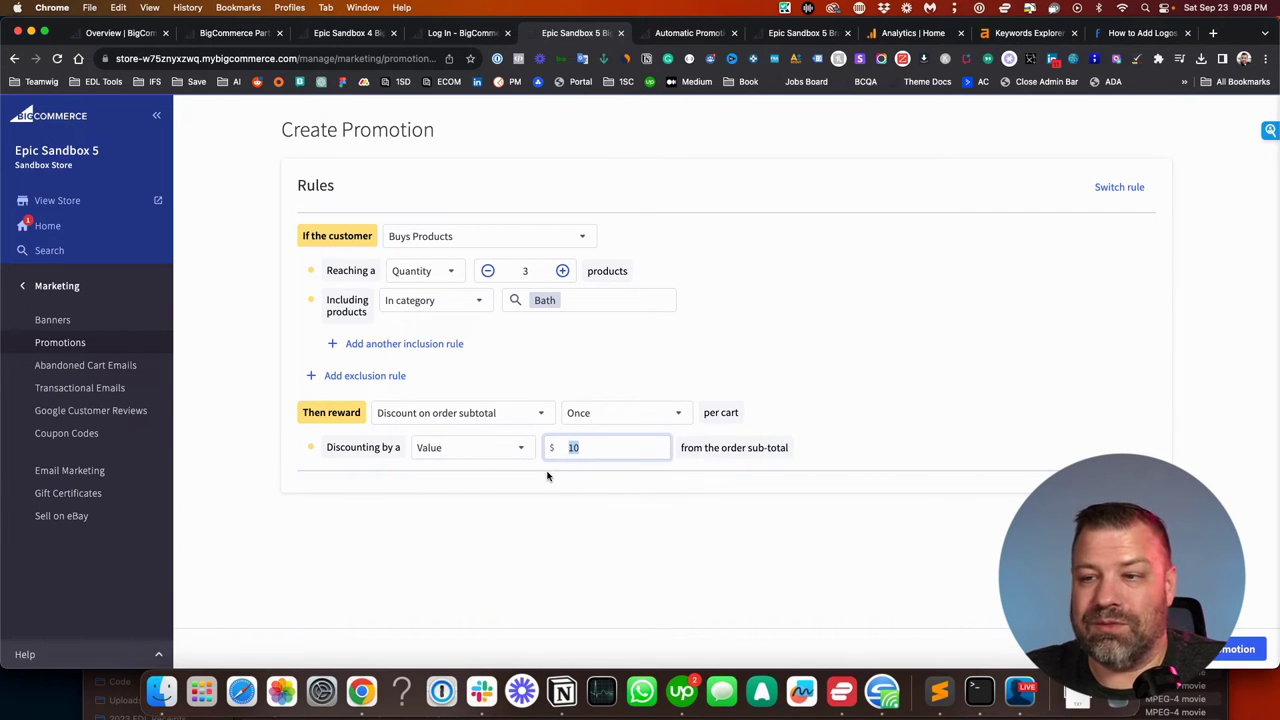
text(20)
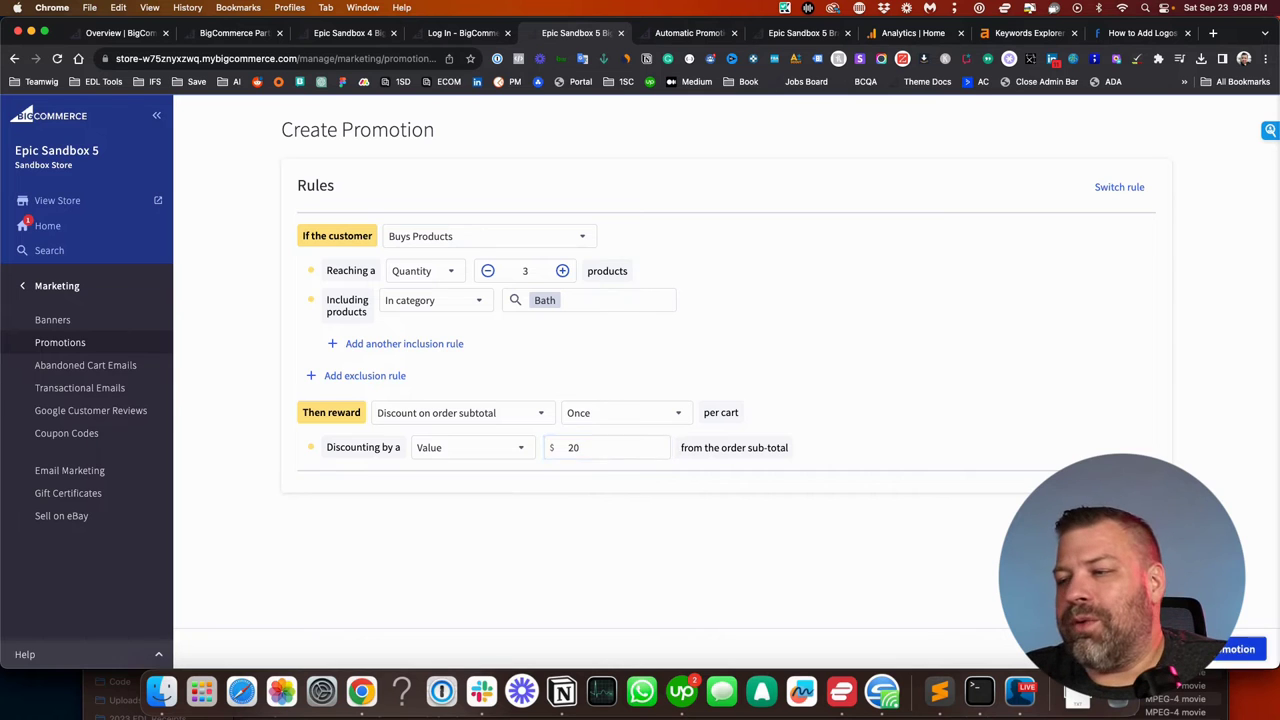
scroll(838, 546, down, 5)
scroll(838, 546, down, 5)
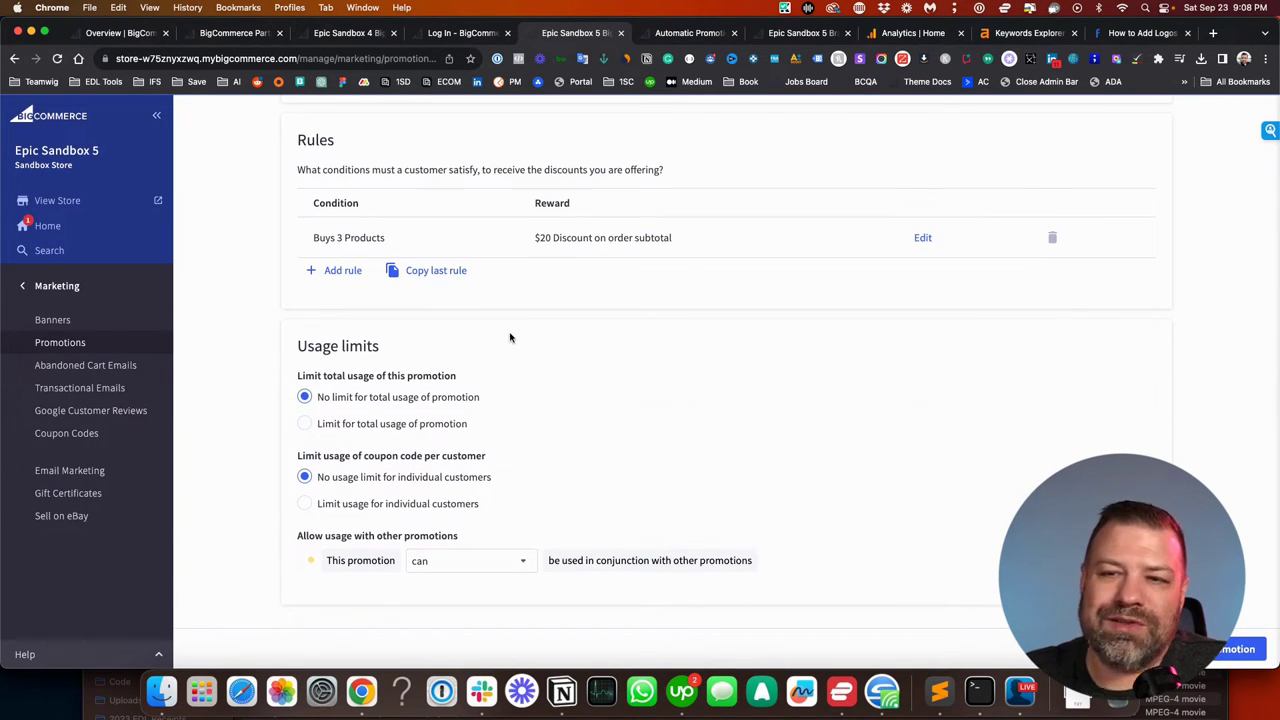
Step: Try limiting the promotion's total usage to 100 in the usage limits
drag(389, 350, 286, 347)
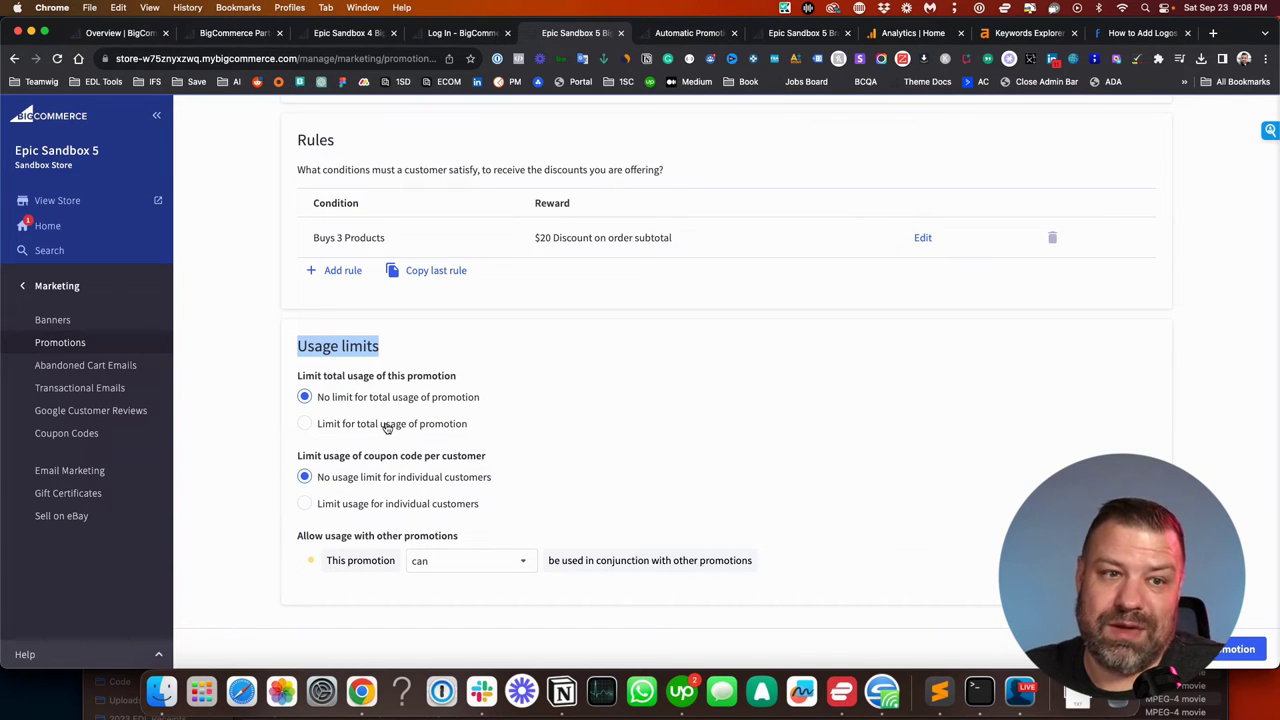
click(303, 424)
click(310, 453)
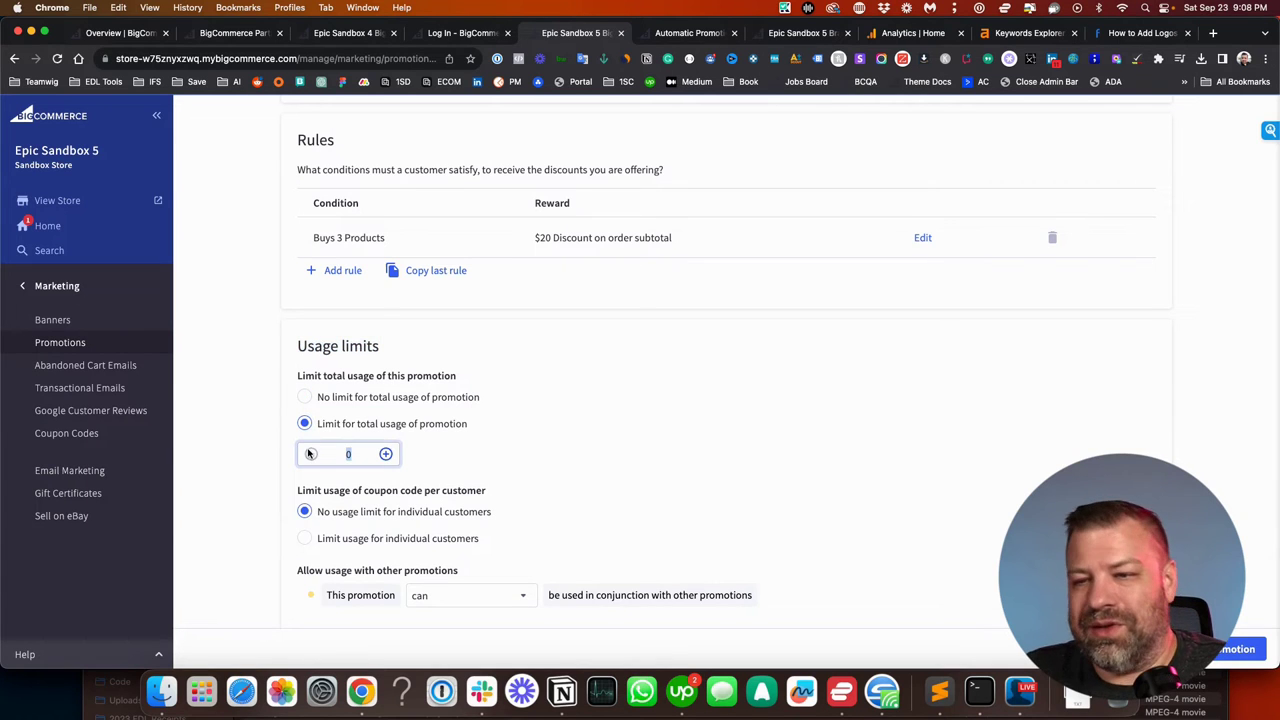
text(100)
click(304, 397)
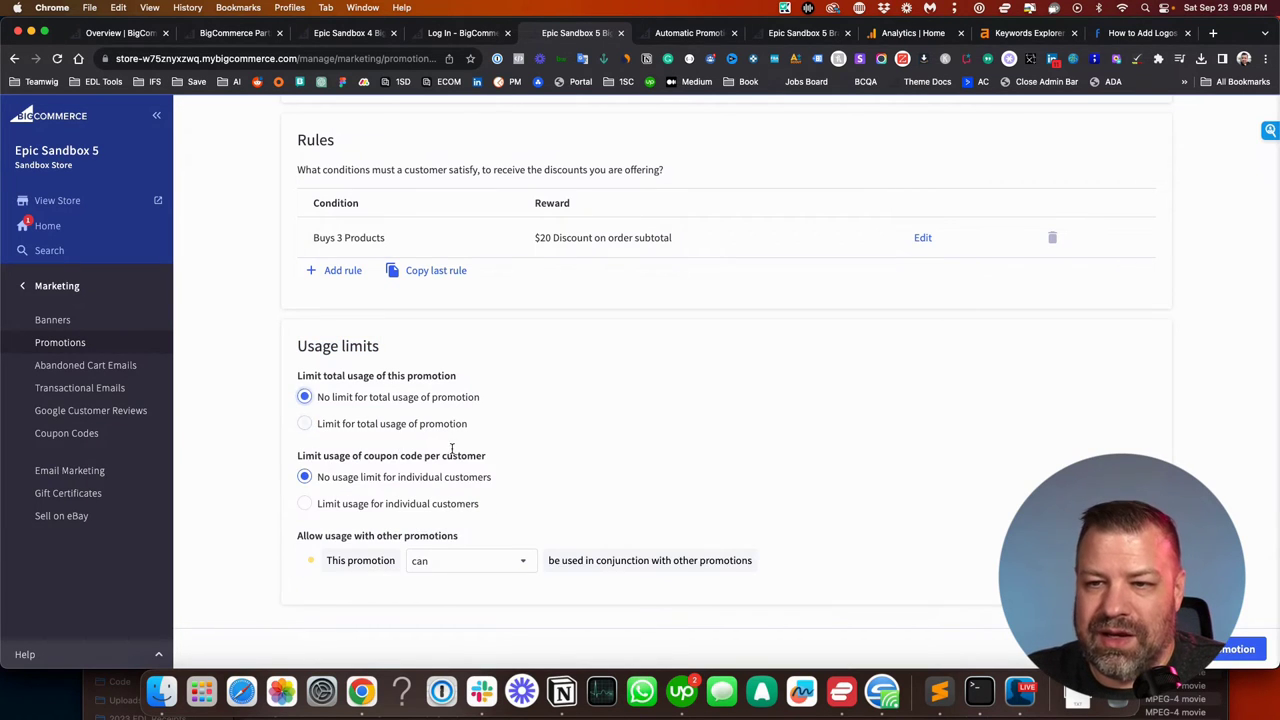
Step: Limit the coupon code to 1 use per individual customer
click(304, 504)
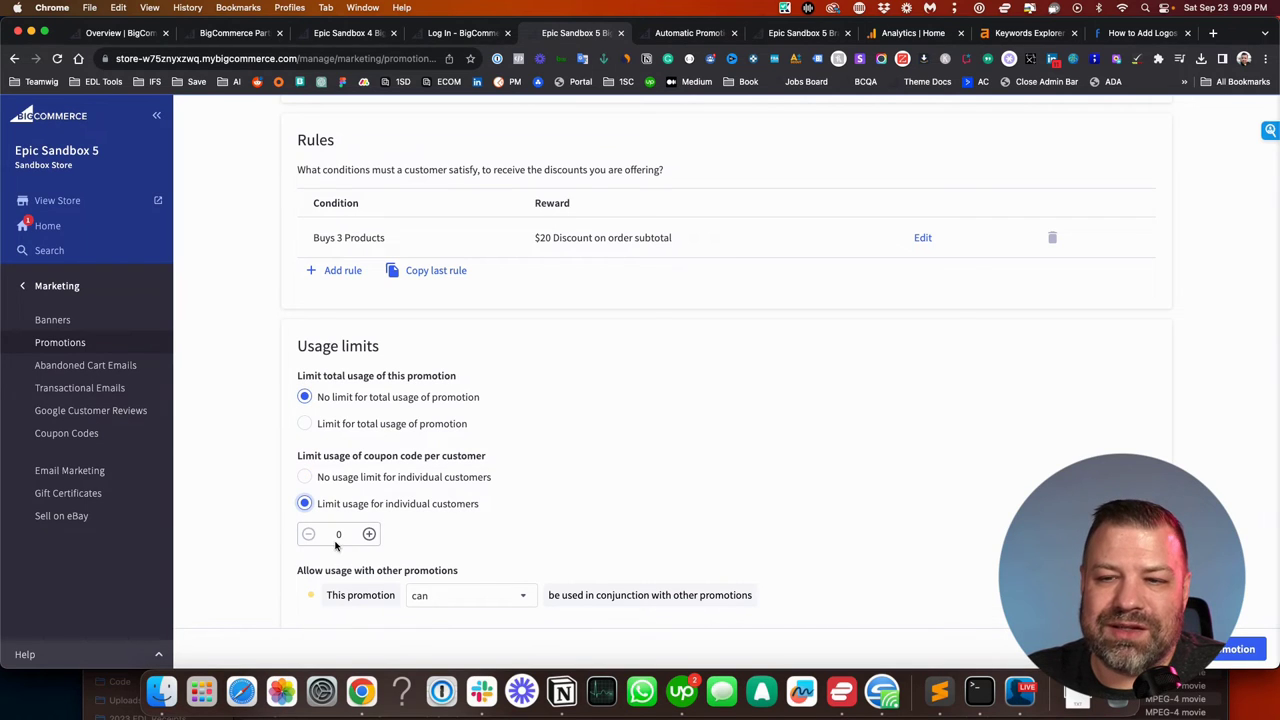
click(338, 534)
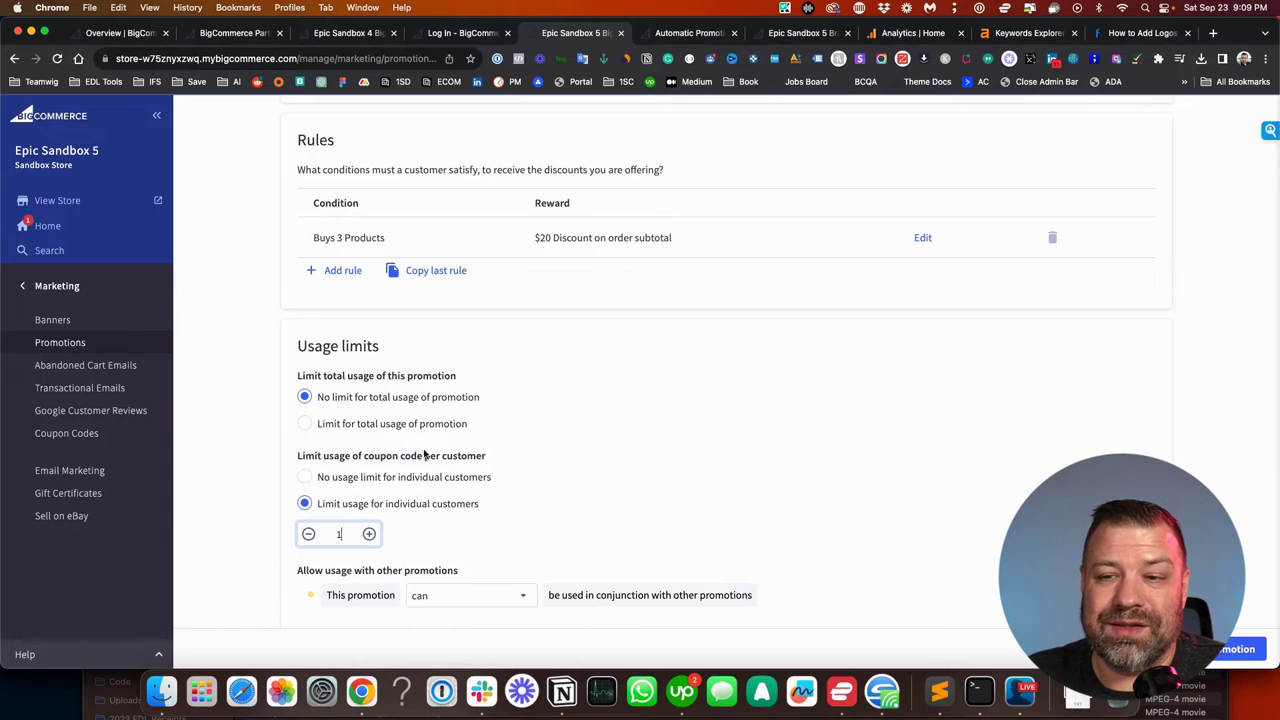
Step: Try disallowing the promotion alongside other promotions and examine the options for when the coupon is not accepted
scroll(448, 510, down, 1)
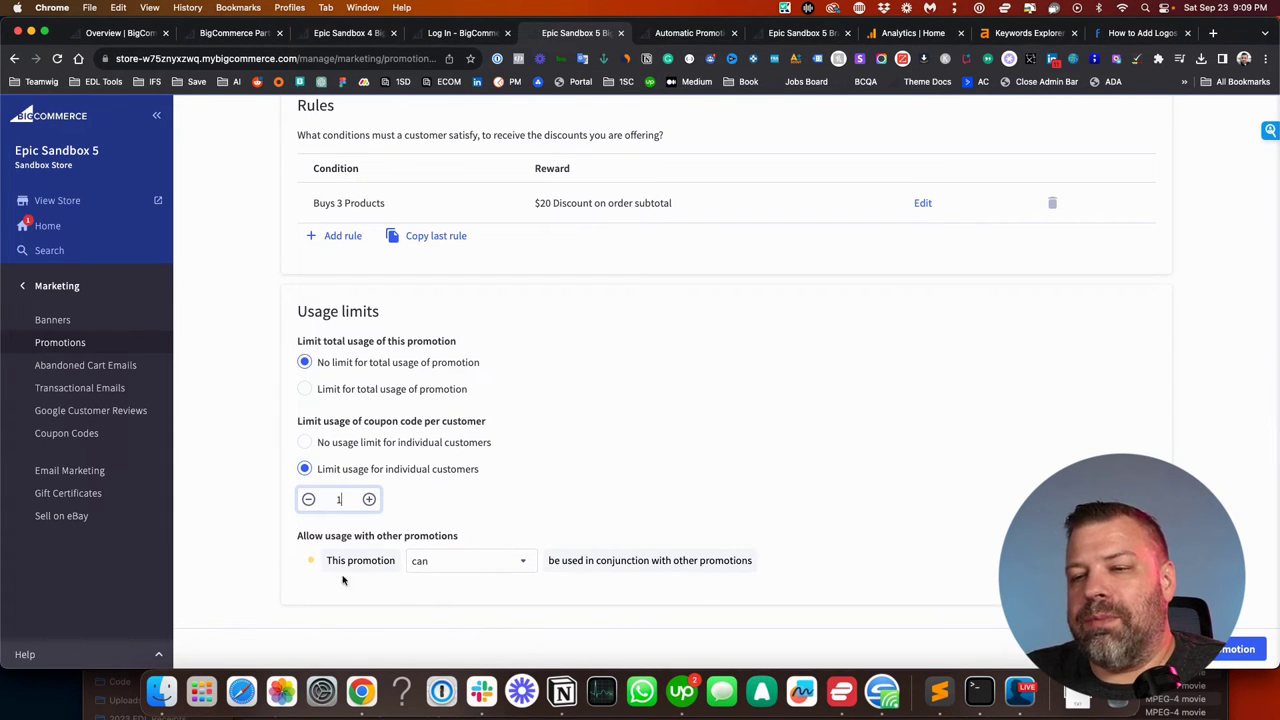
click(440, 562)
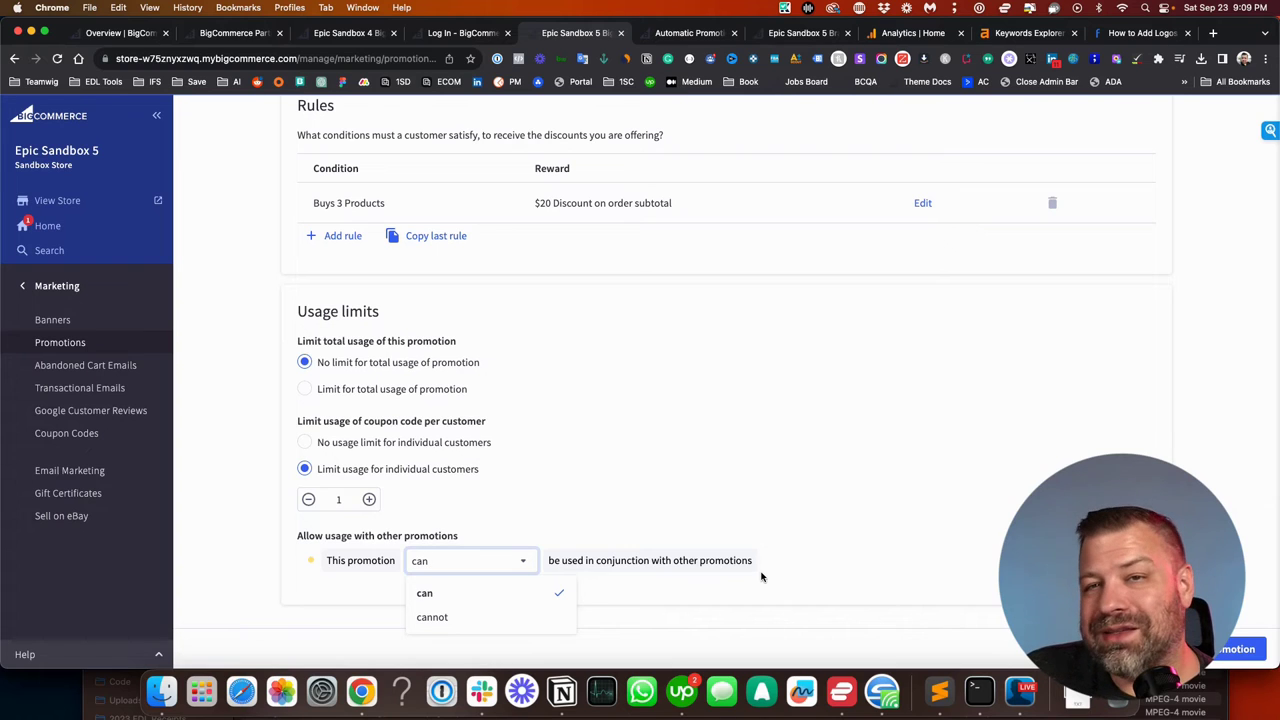
click(470, 619)
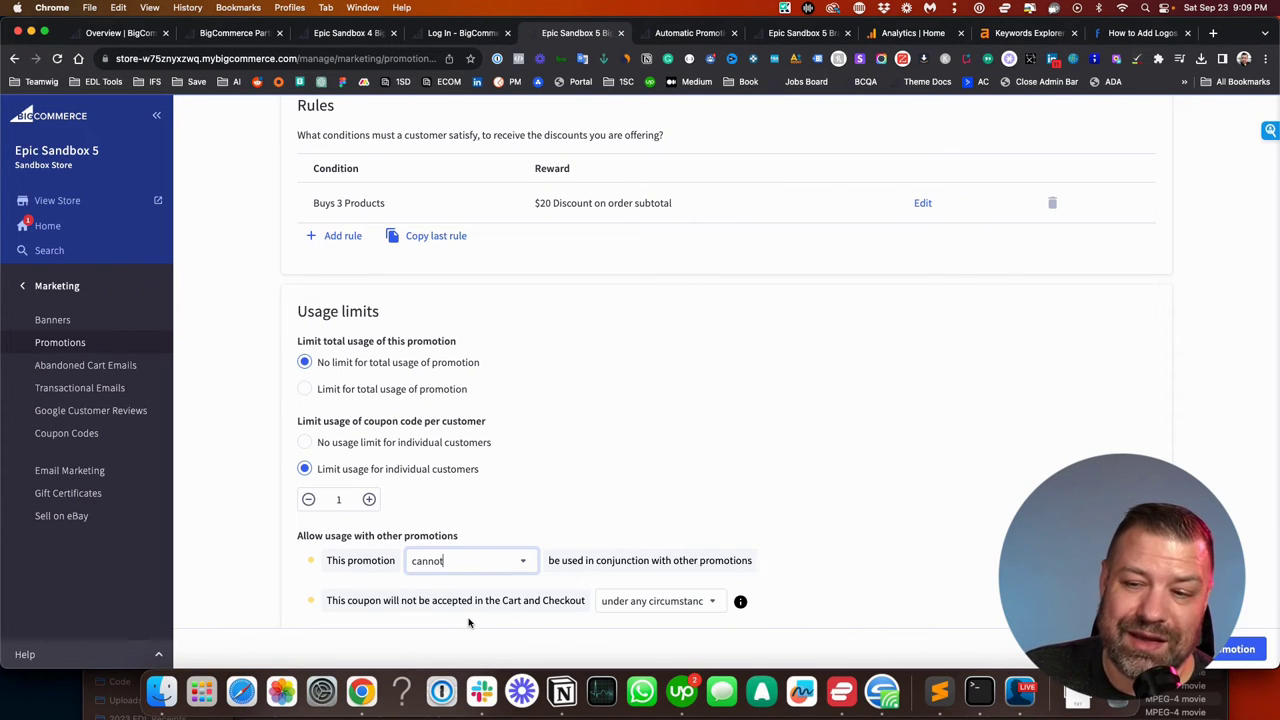
click(668, 604)
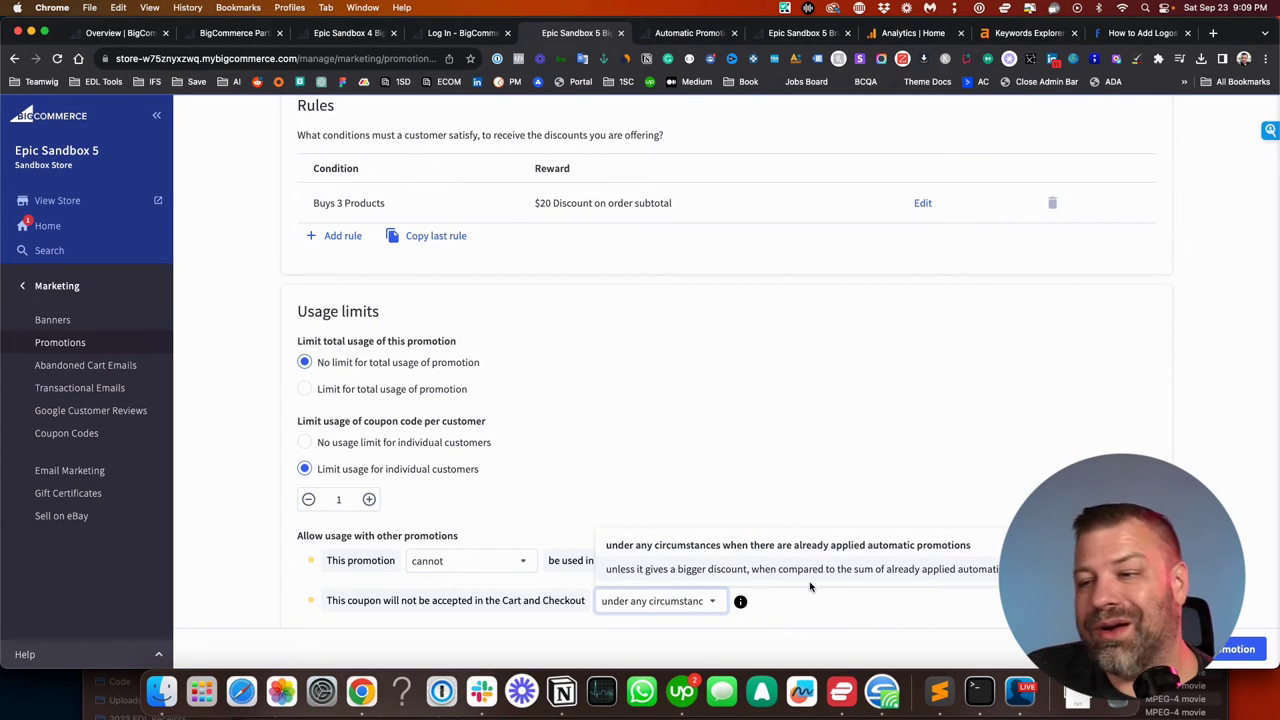
click(820, 629)
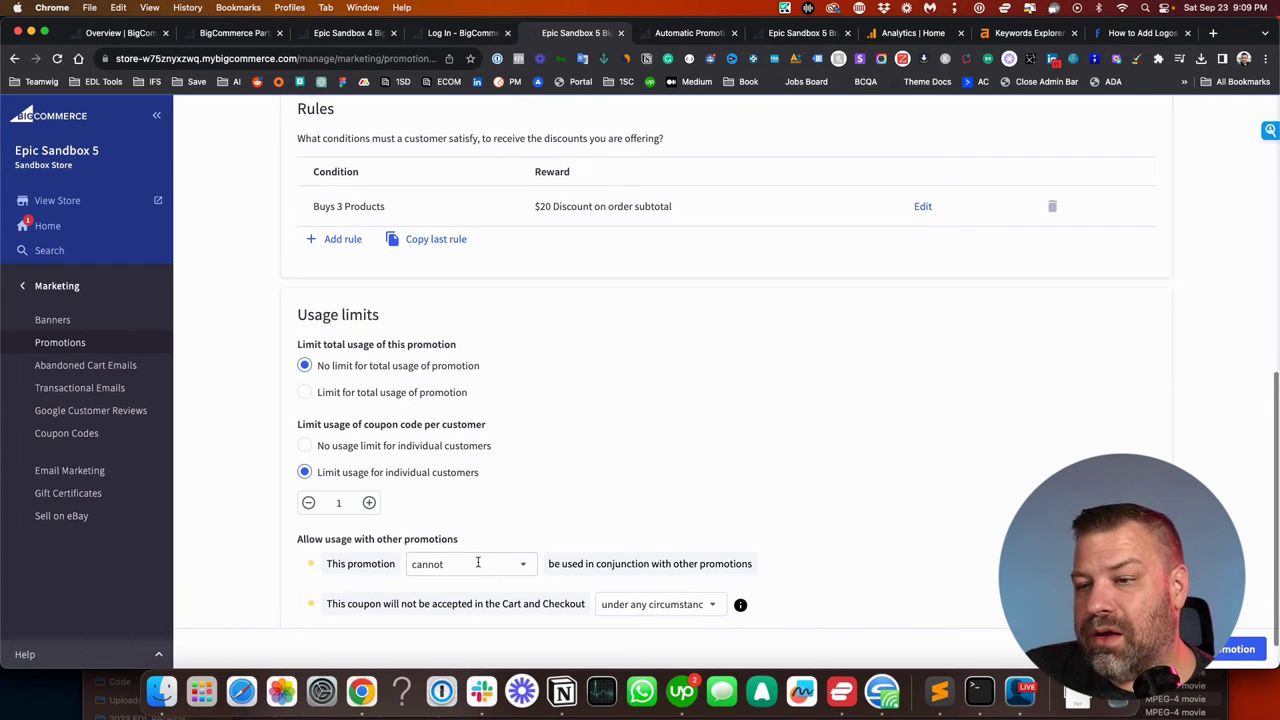
click(478, 564)
click(424, 596)
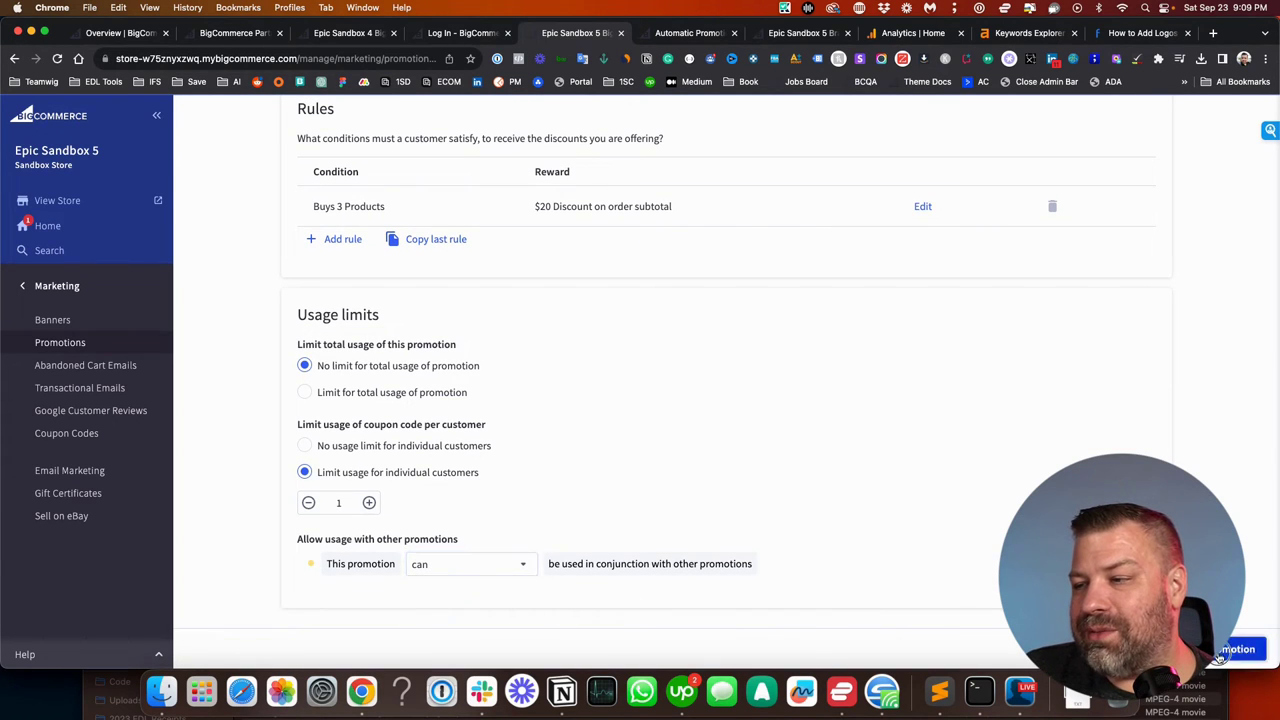
Step: Save the coupon promotion and highlight its code NEW10 in the coupon promotions list
click(1256, 649)
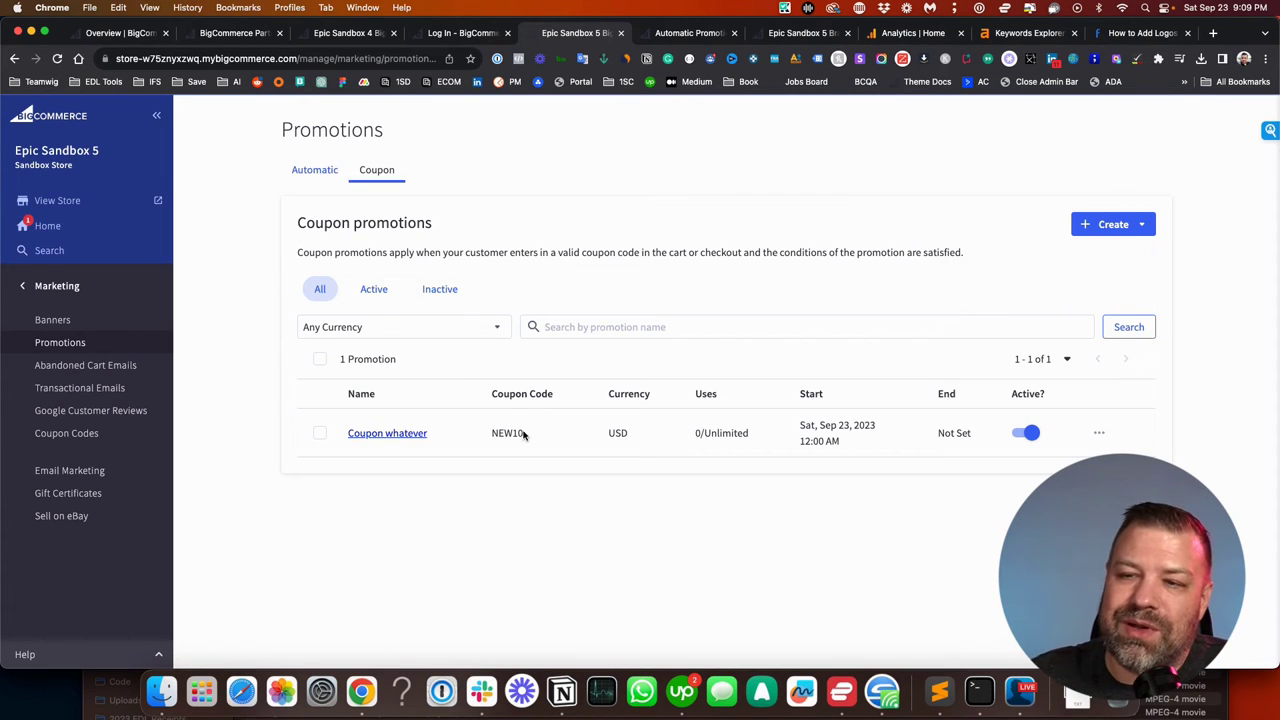
drag(523, 433, 490, 432)
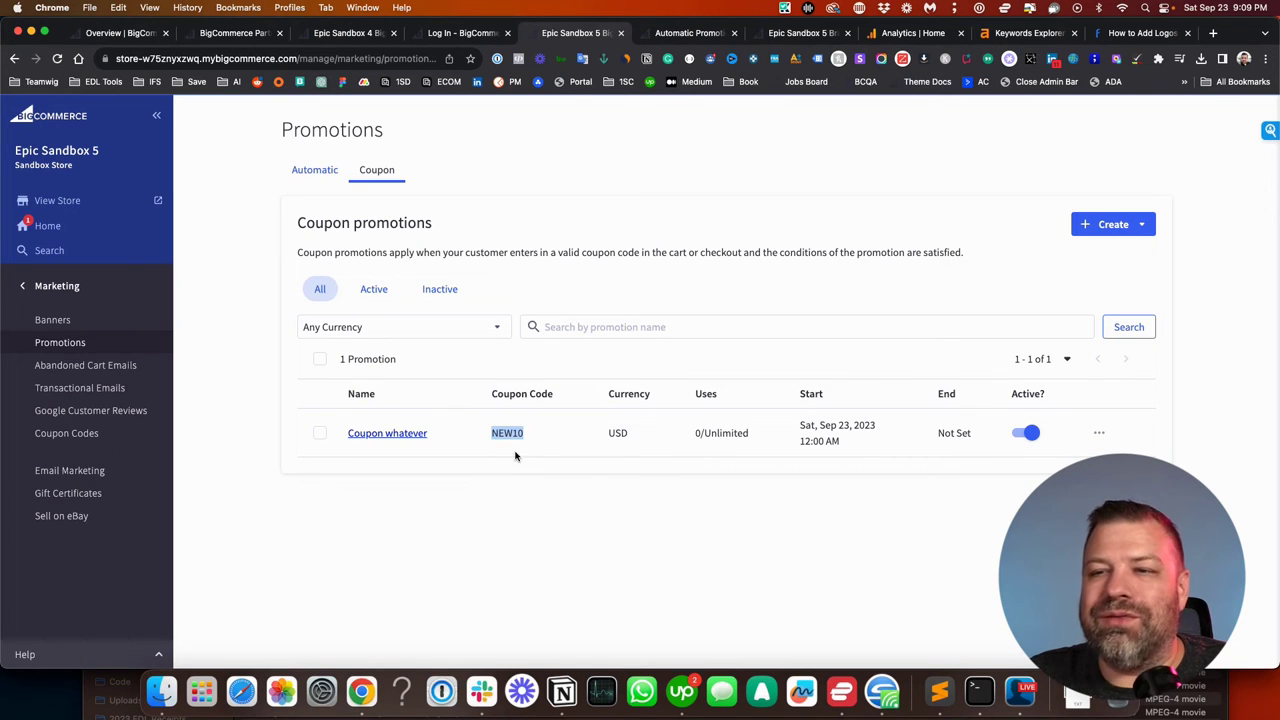
click(522, 433)
drag(522, 433, 490, 433)
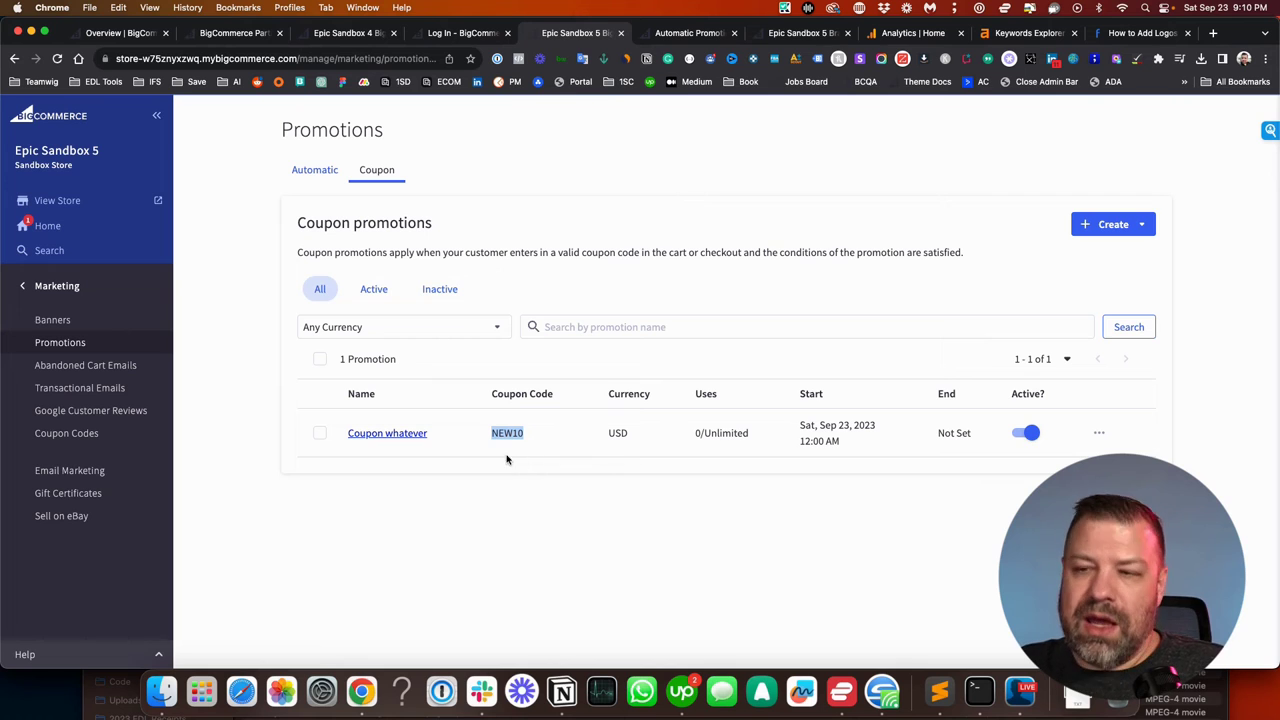
Step: Reopen the Coupon whatever promotion to review its settings and return to the promotions list without saving
click(402, 435)
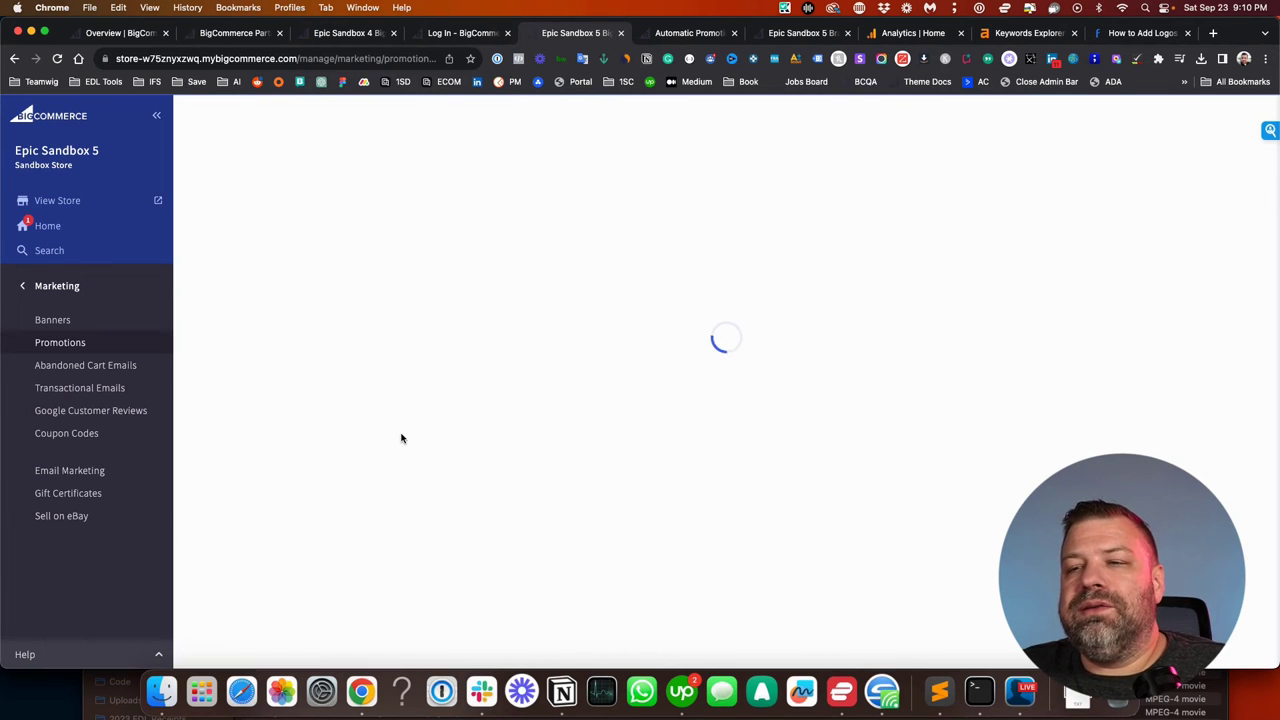
scroll(253, 477, down, 10)
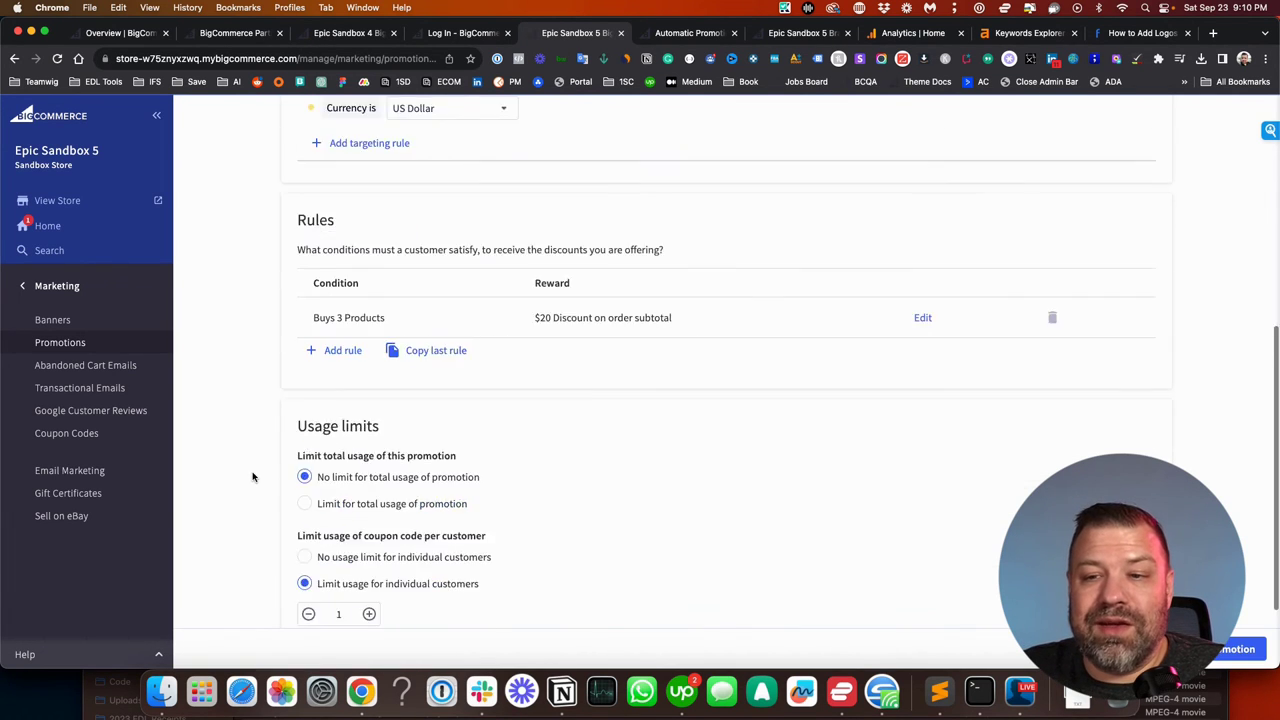
scroll(253, 477, up, 10)
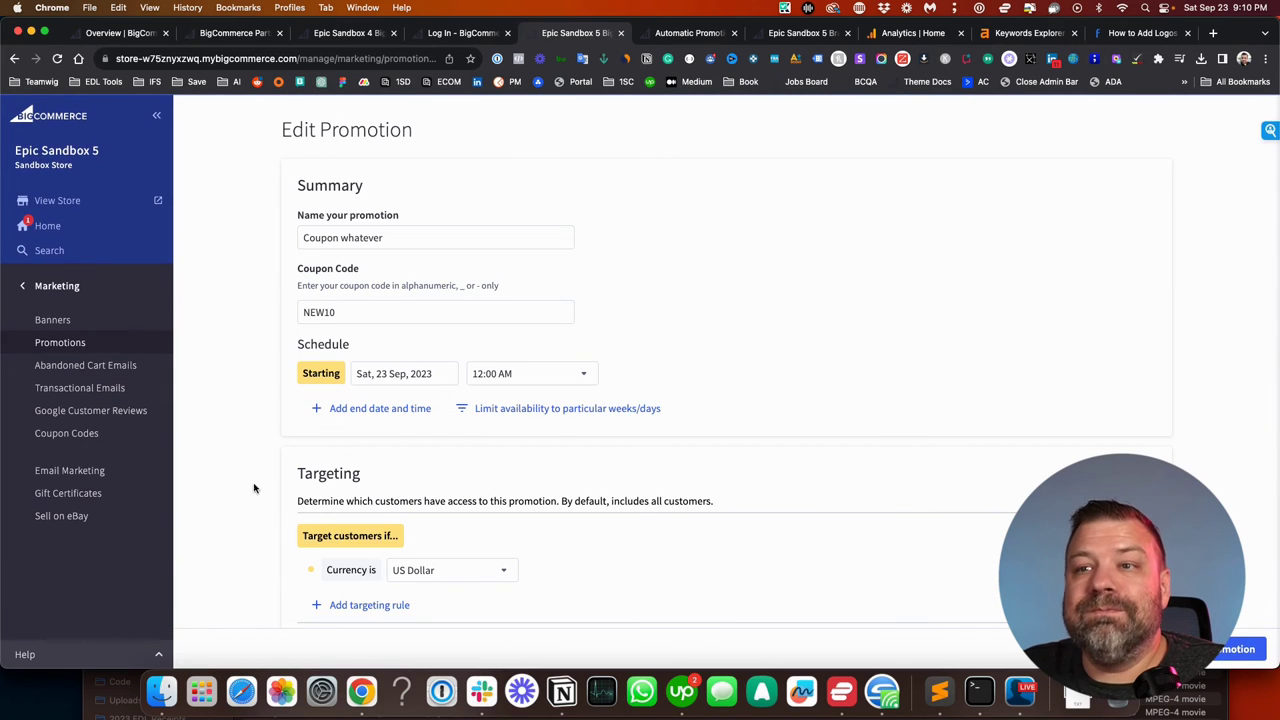
key(super+bracketleft)
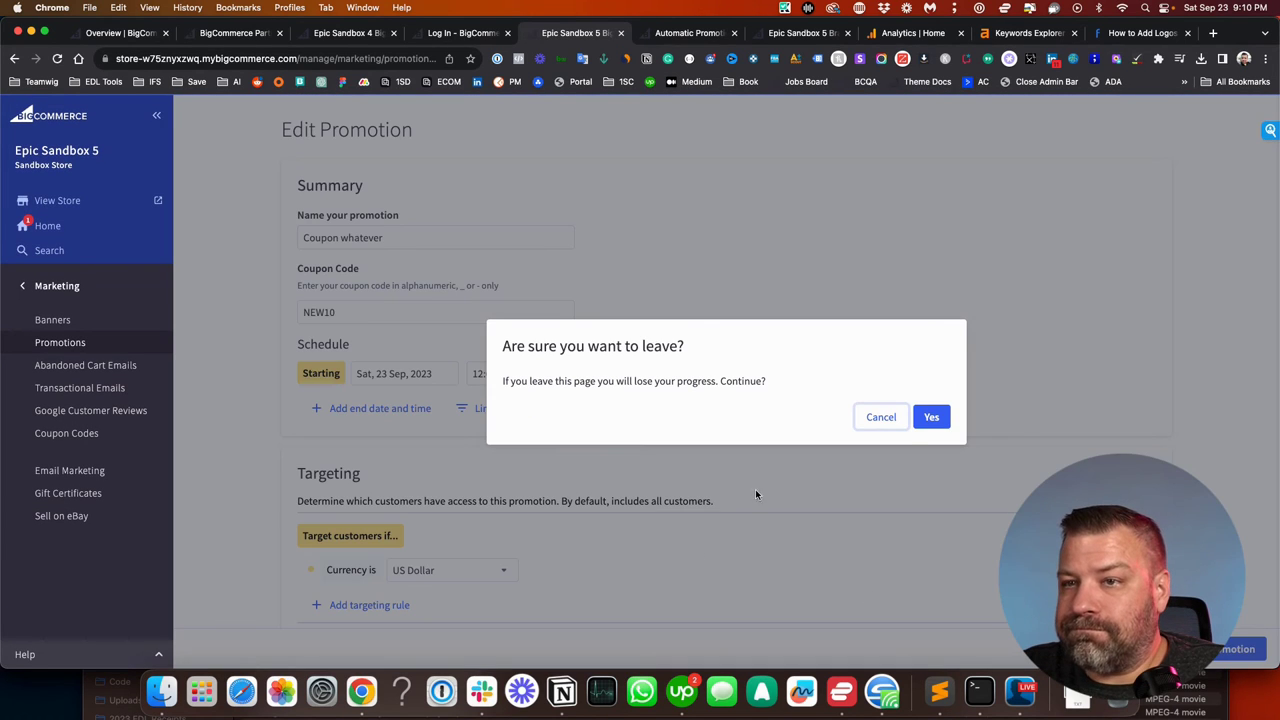
click(924, 425)
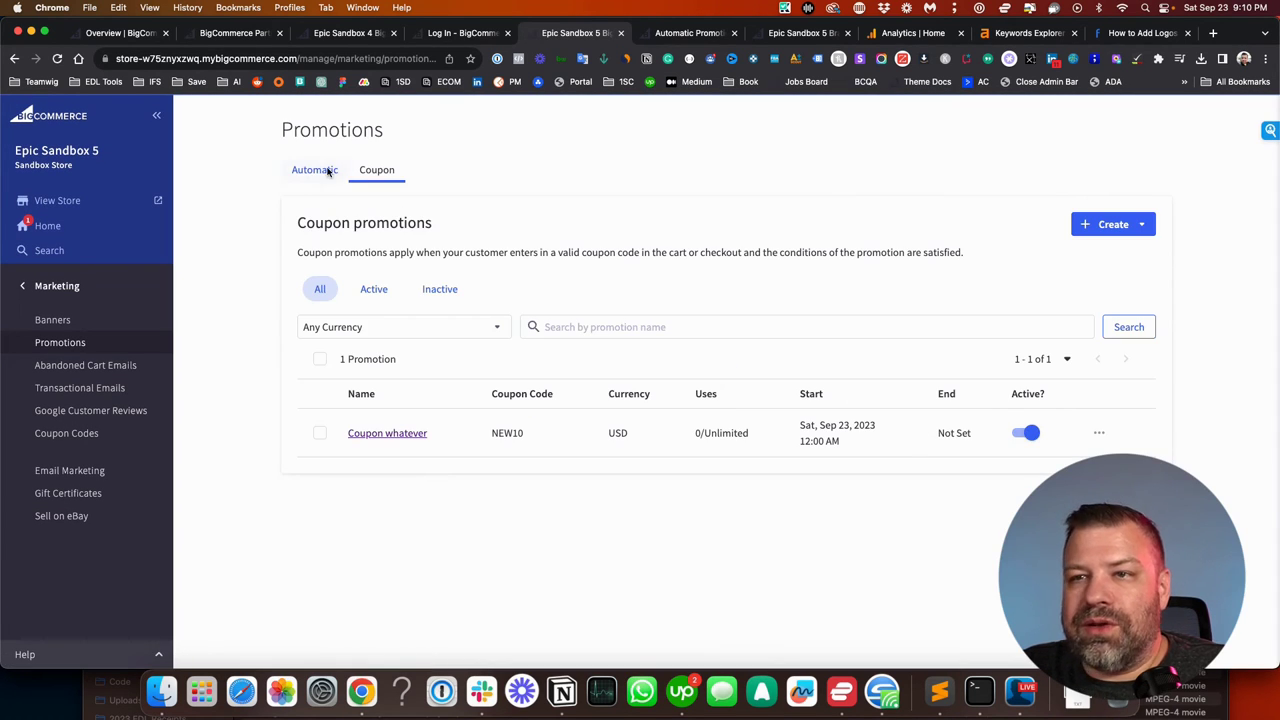
Step: Show the store's automatic promotions
click(326, 171)
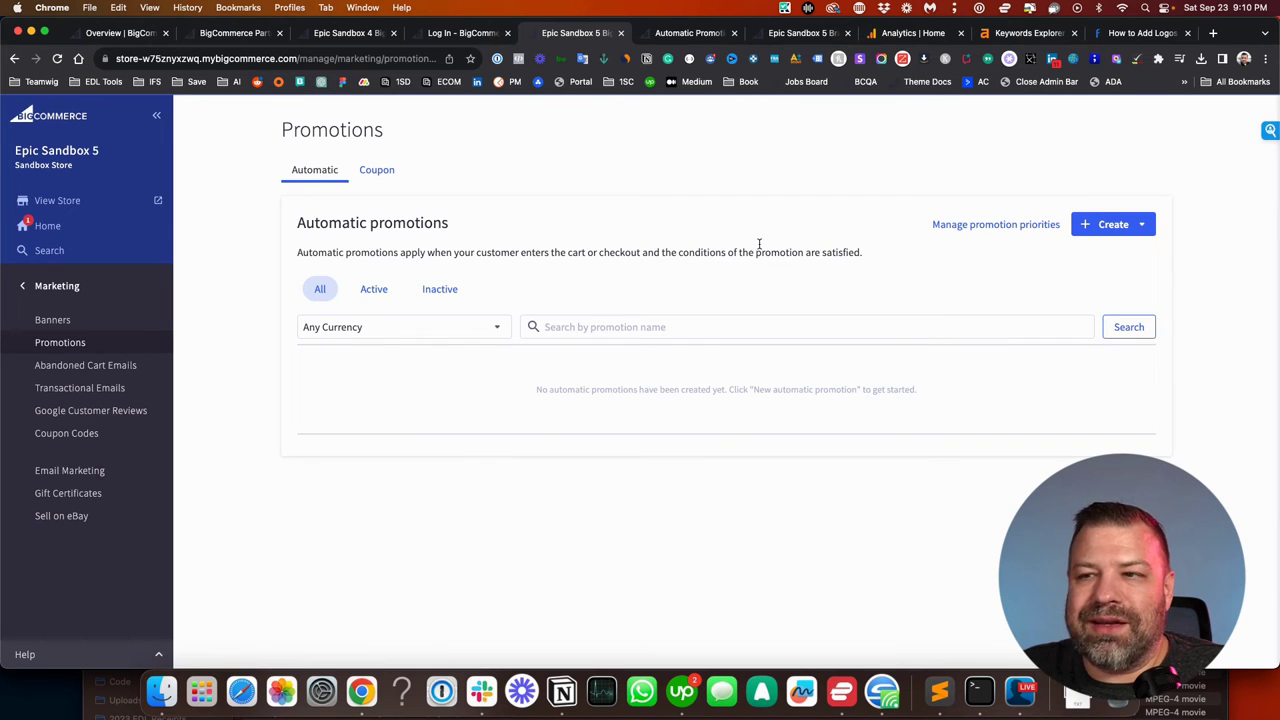
Step: Start an automatic promotion with the advanced editor, review its settings from summary to usage limits, and leave without saving
click(1102, 226)
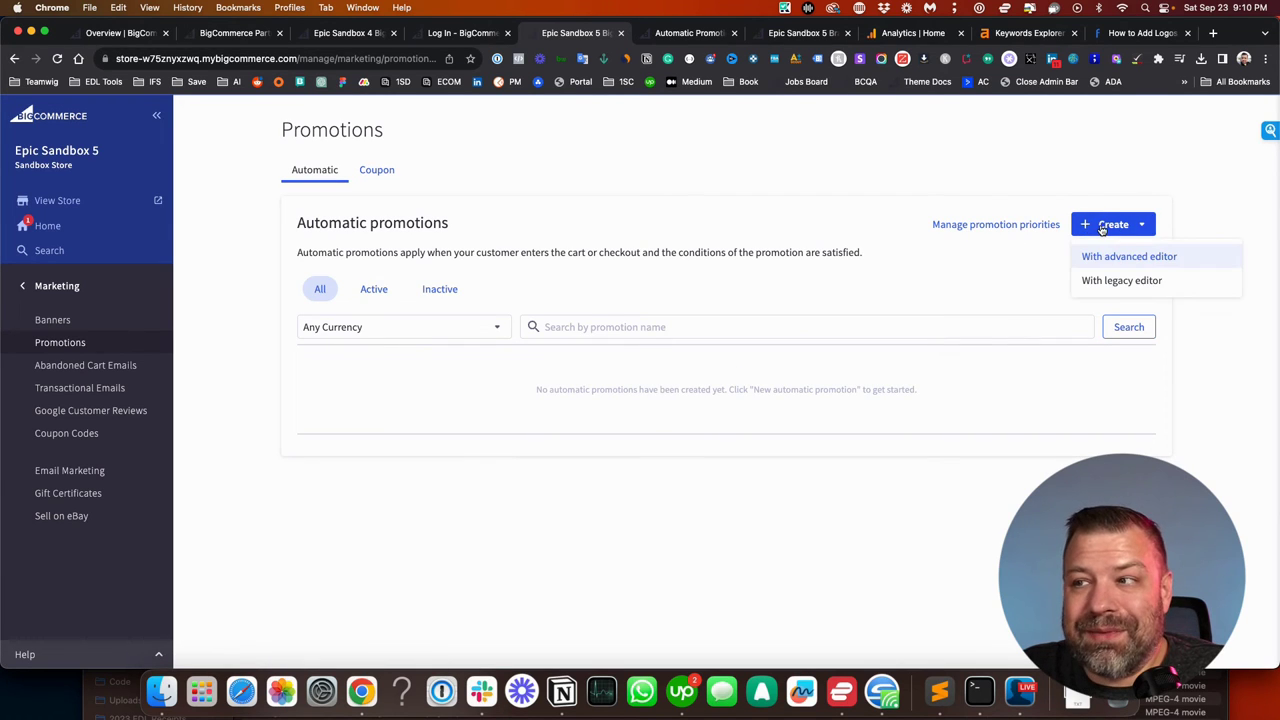
click(1120, 260)
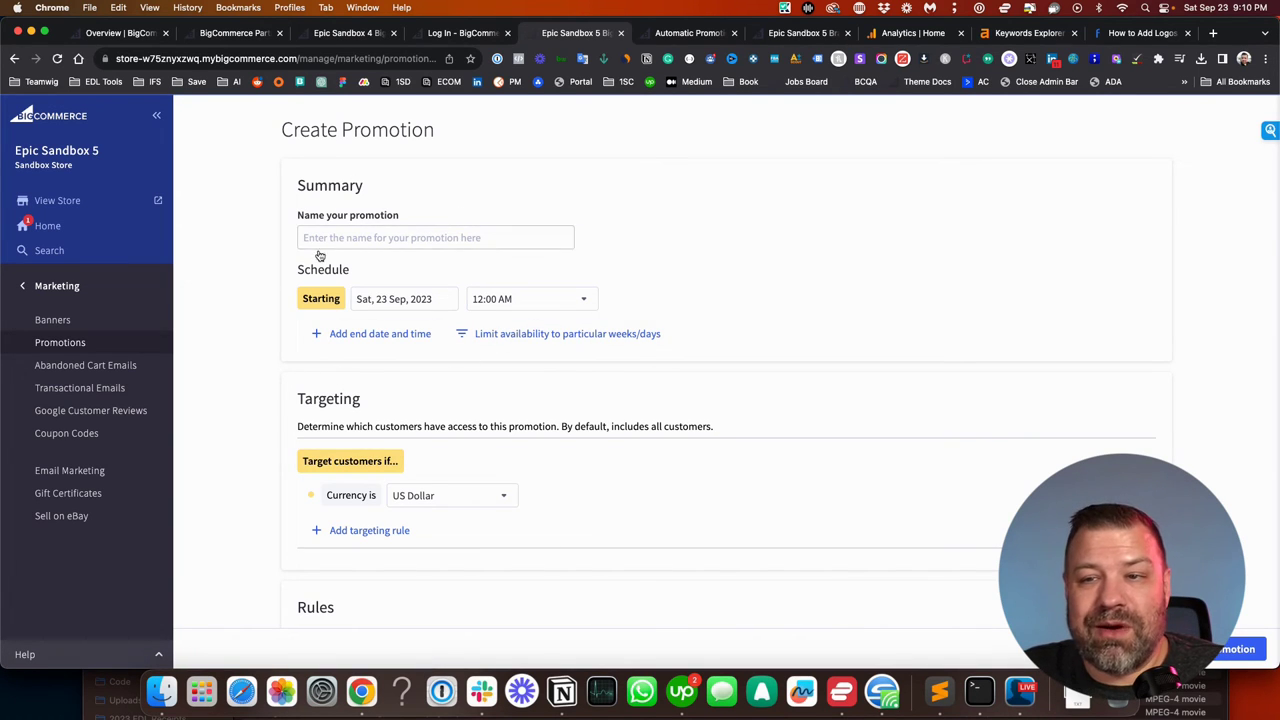
scroll(371, 286, down, 2)
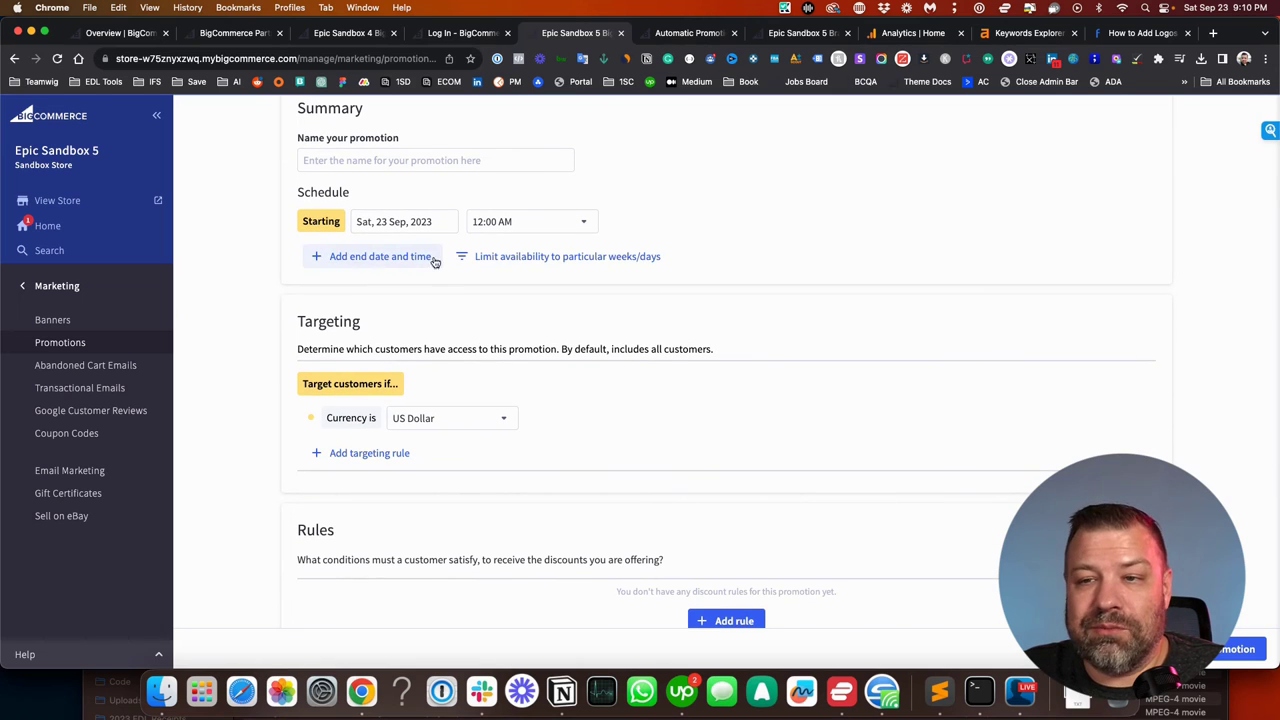
scroll(321, 455, down, 6)
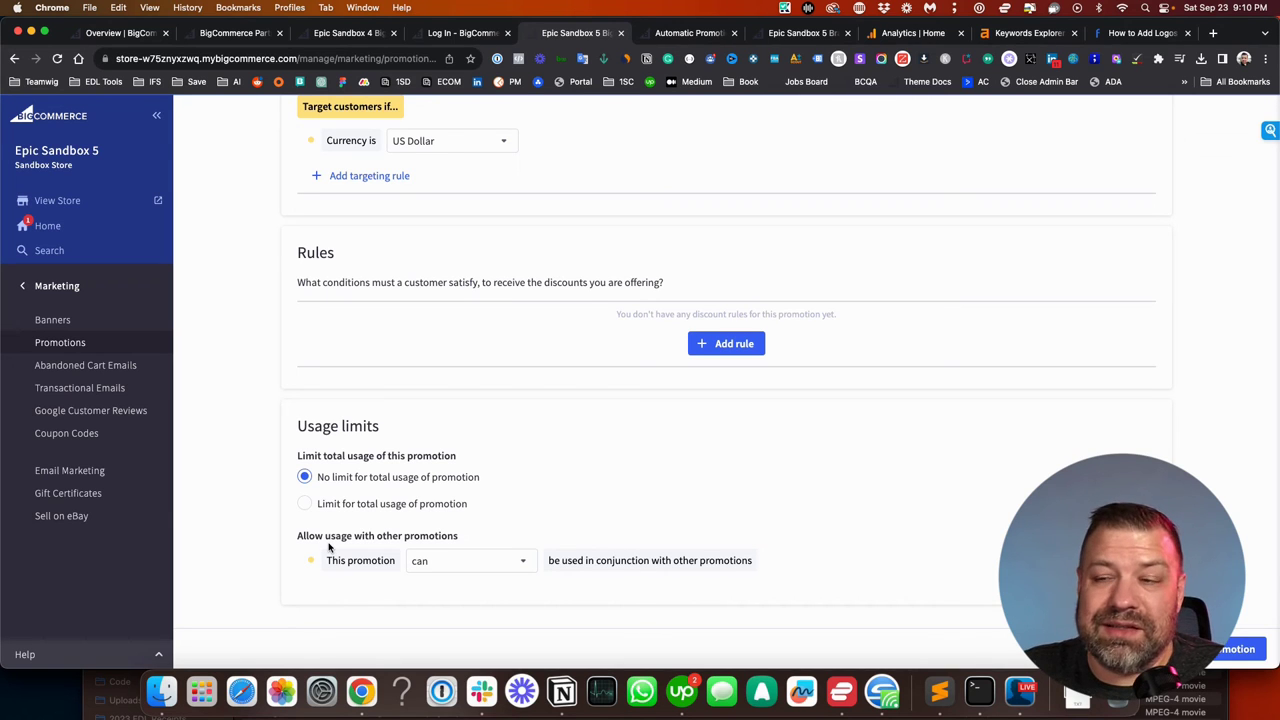
scroll(330, 546, up, 8)
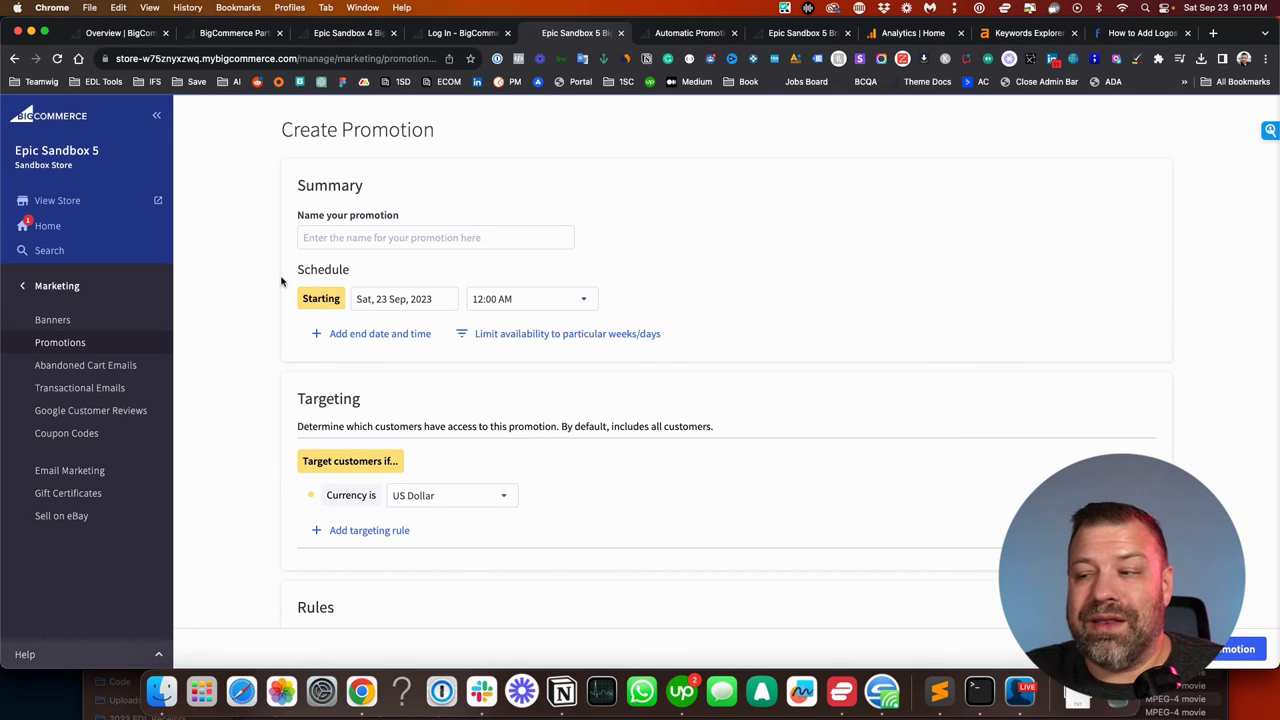
click(1140, 649)
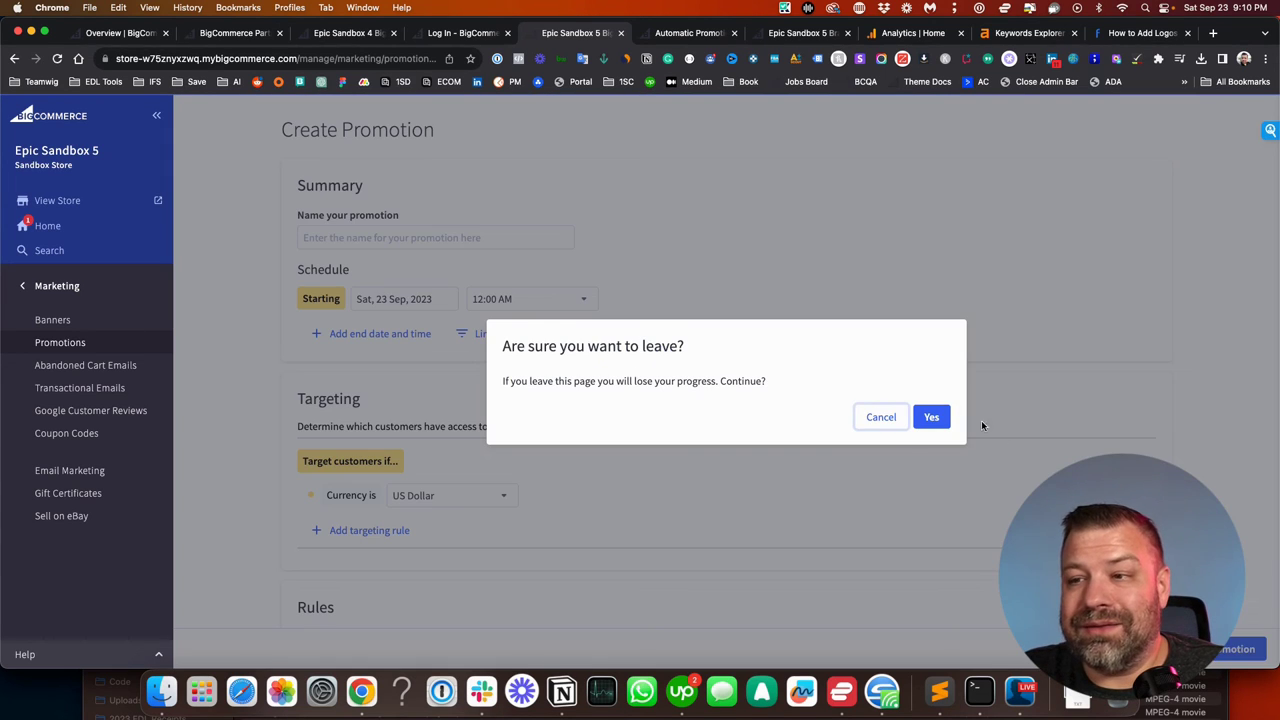
click(929, 417)
Step: Check the coupon promotions list, then view the priority order page for automatic promotions and return to their list
click(370, 176)
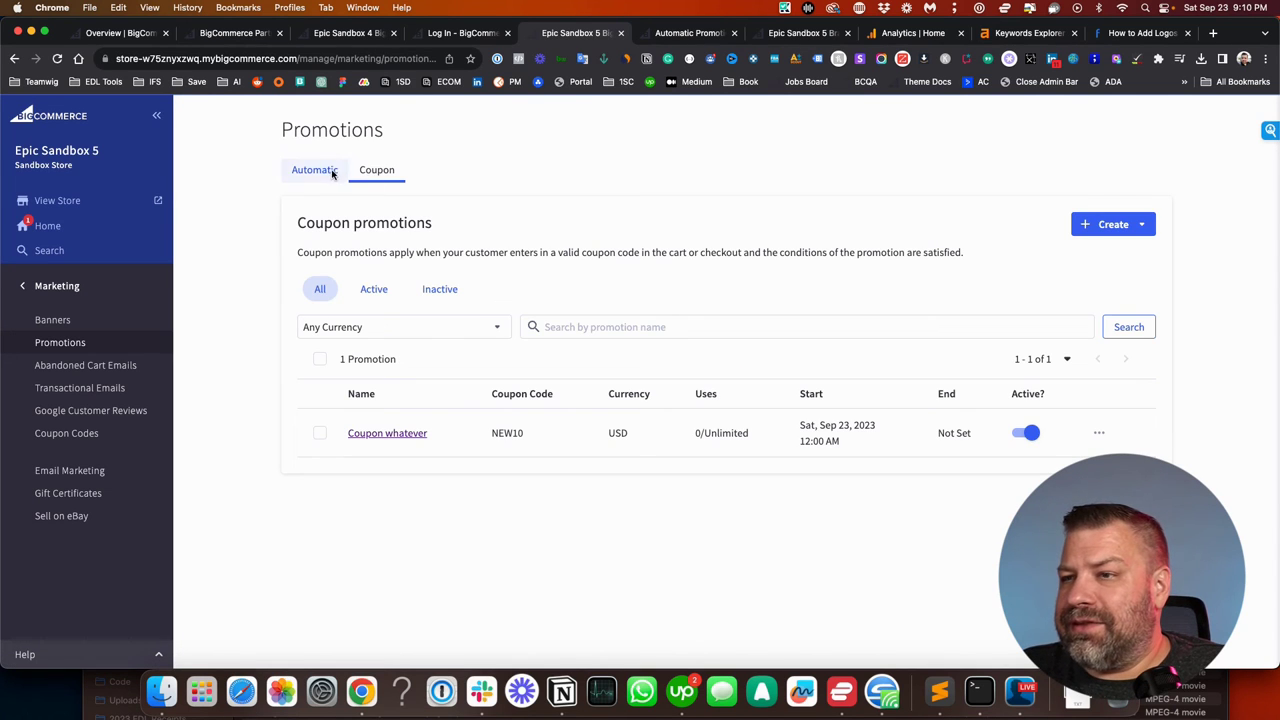
click(331, 171)
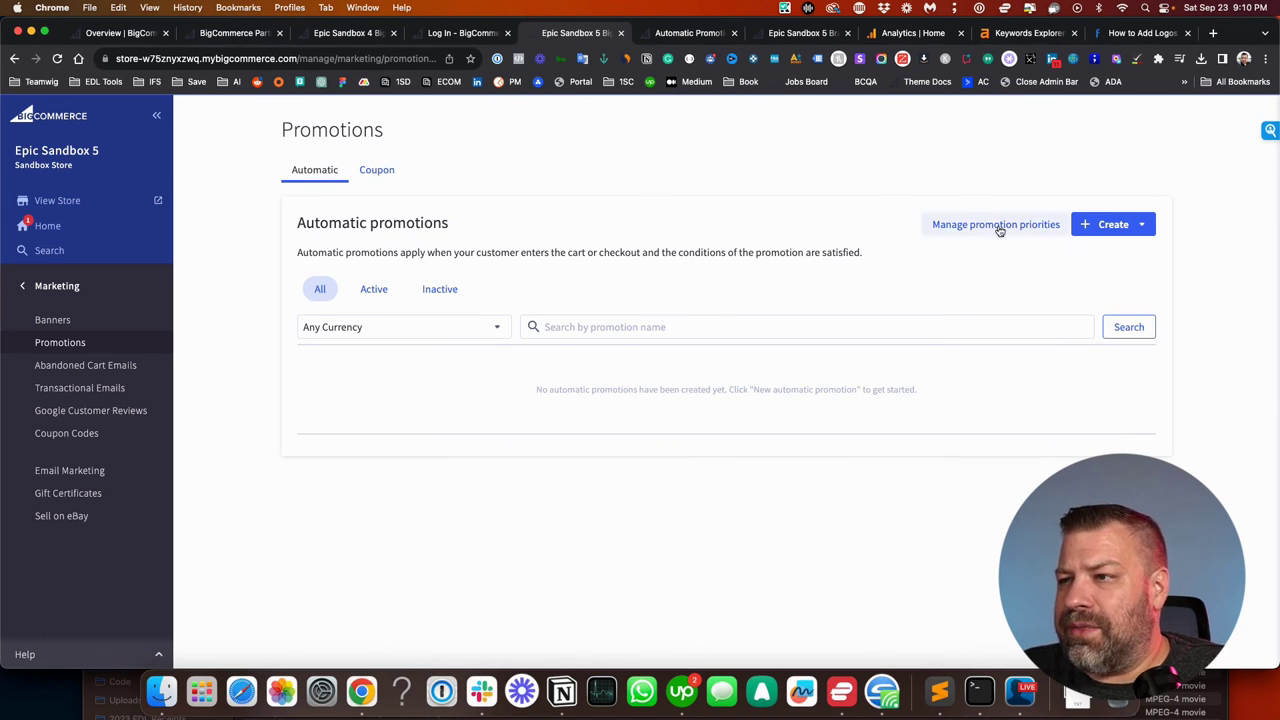
click(996, 226)
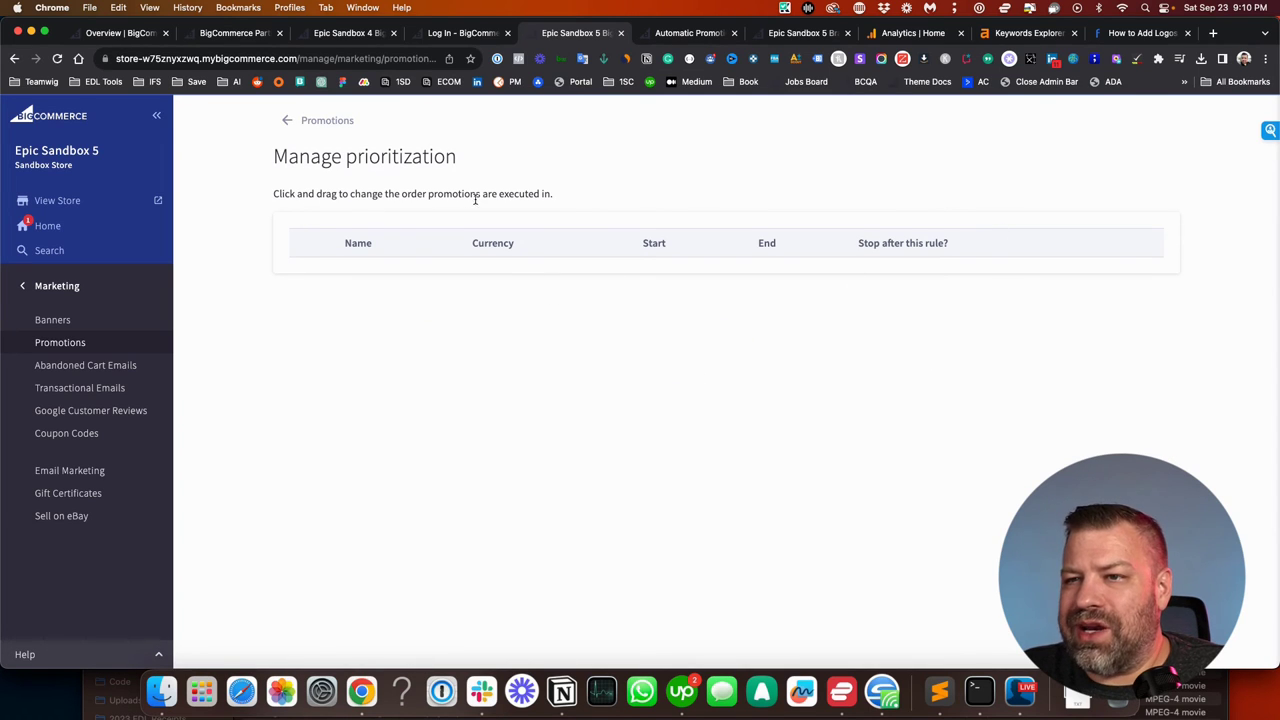
click(290, 120)
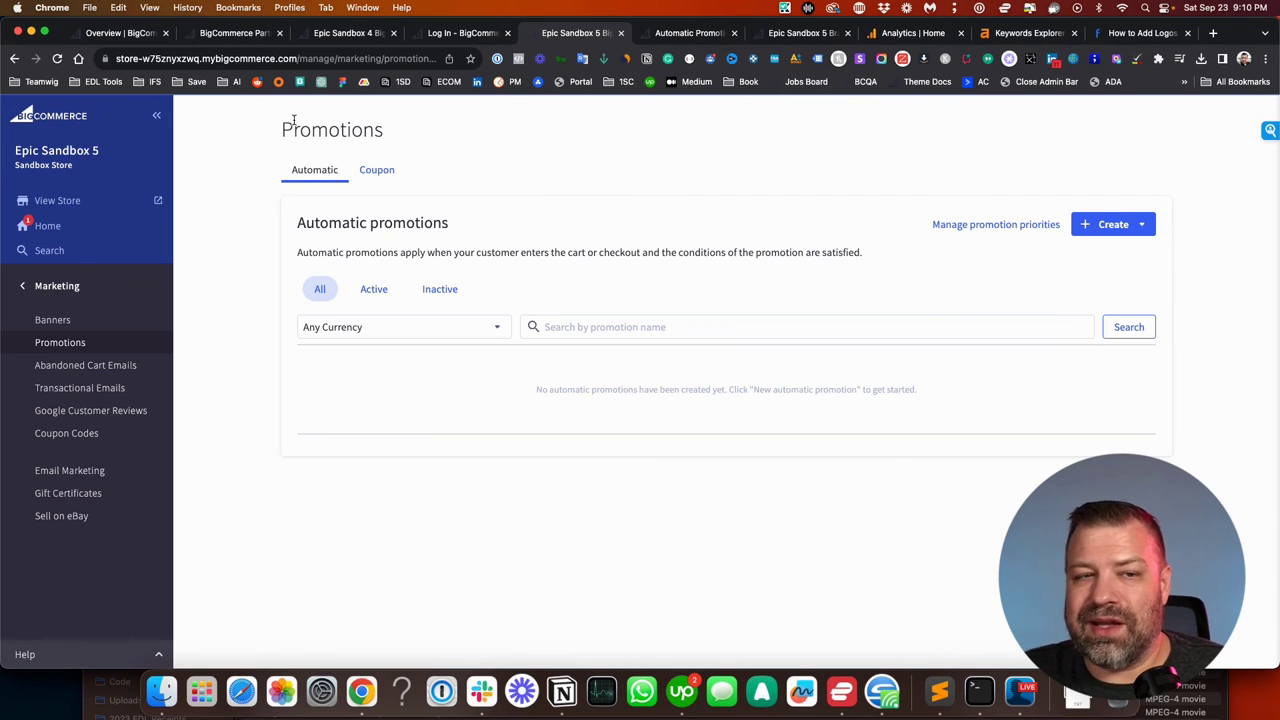